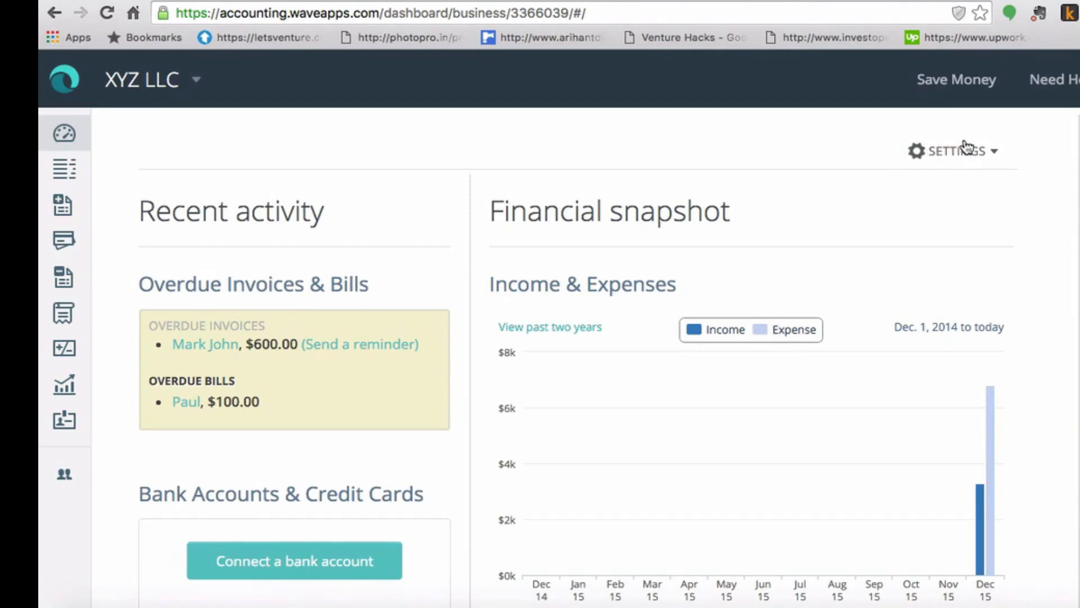
Step: Open the Customers settings page listing XYZ LLC's three existing customers
left_click(994, 152)
left_click(996, 157)
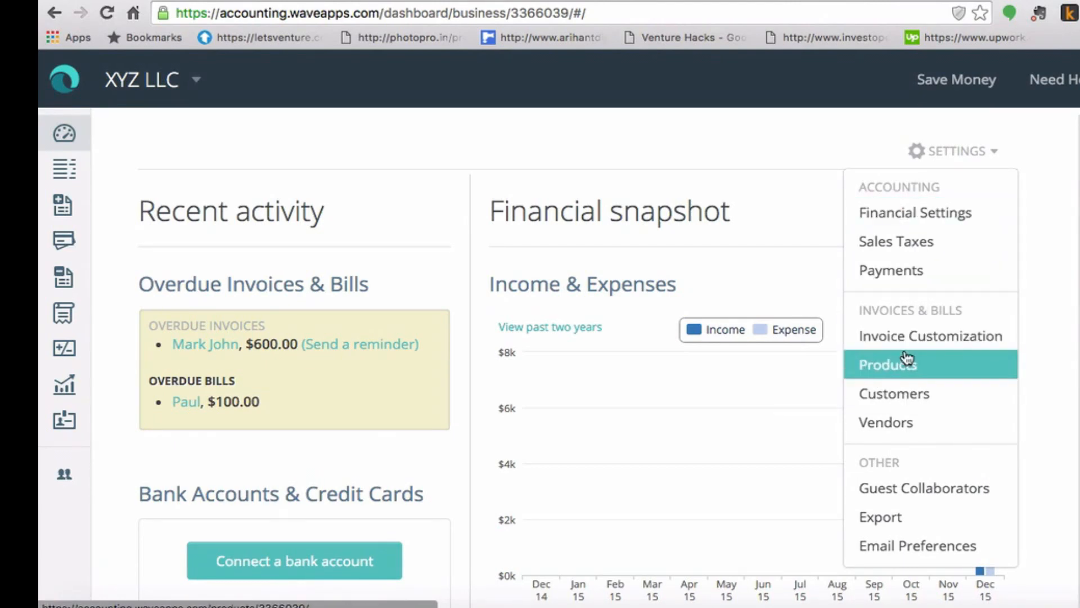
left_click(900, 401)
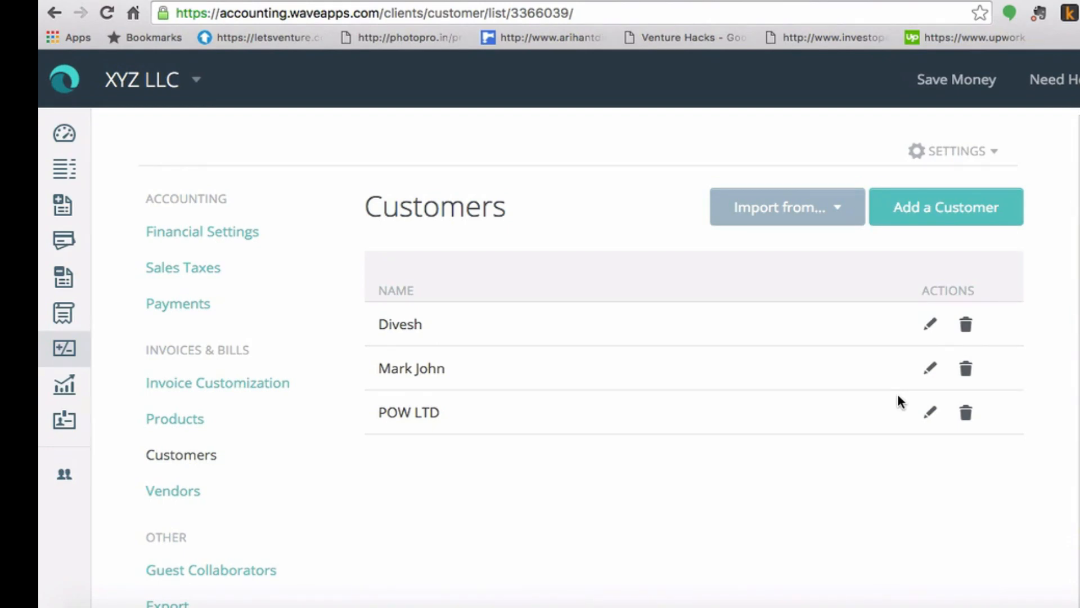
Step: Start a new customer with company name qwe Ltd
left_click(972, 214)
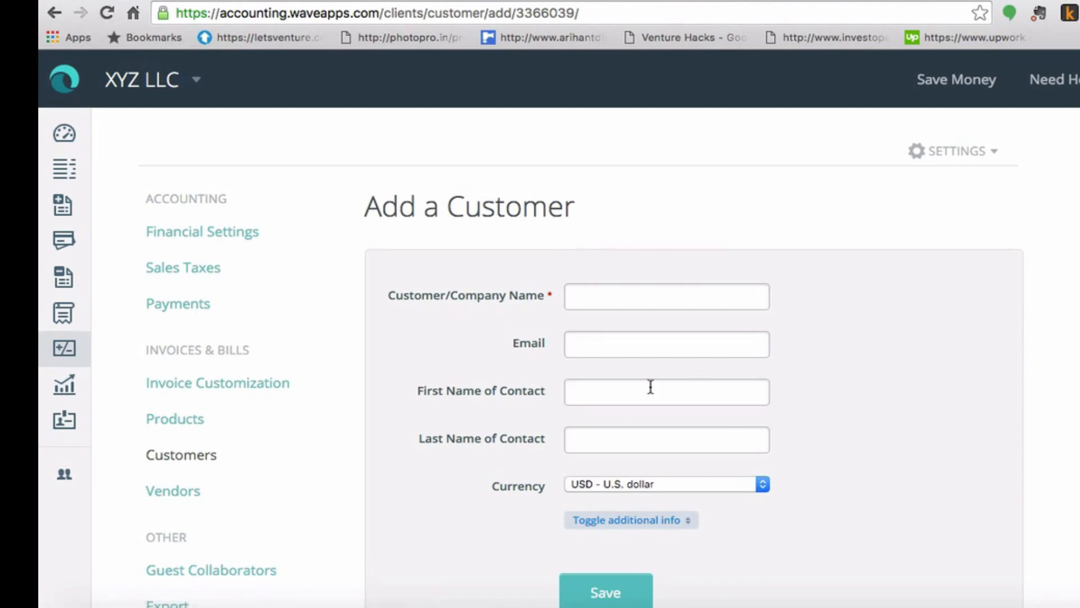
left_click(579, 294)
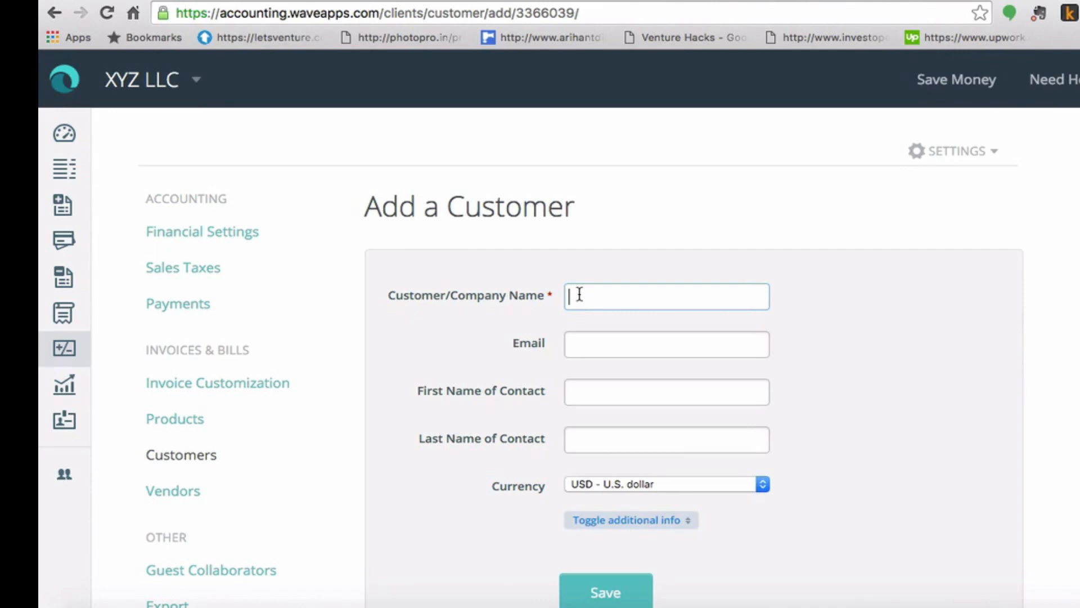
type("qwe Ltd")
Step: Enter the customer's e-mail address and the contact's first and last names
key("Tab")
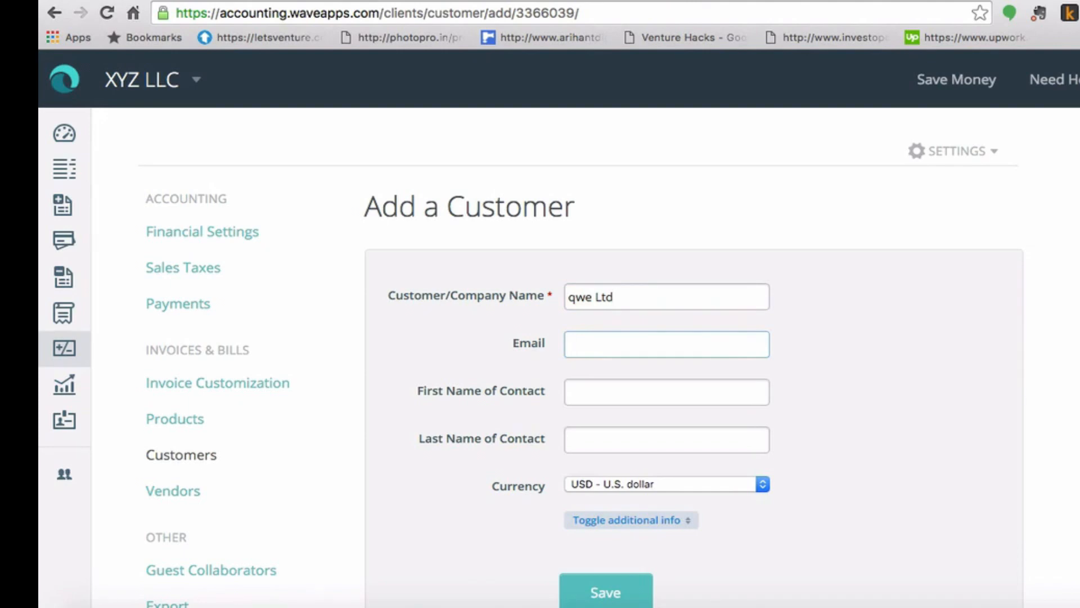
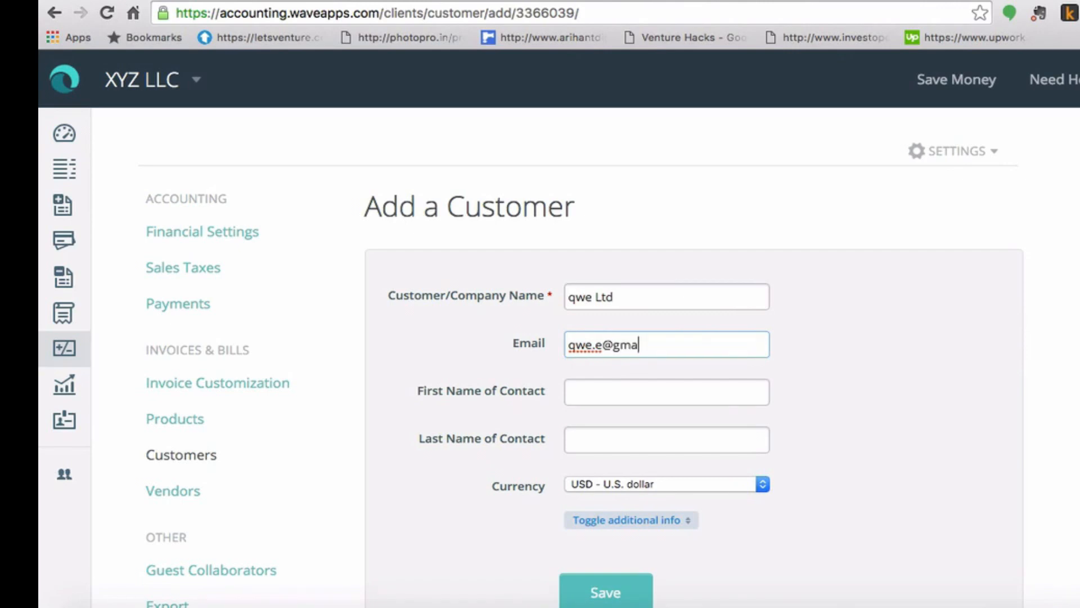
key("Tab")
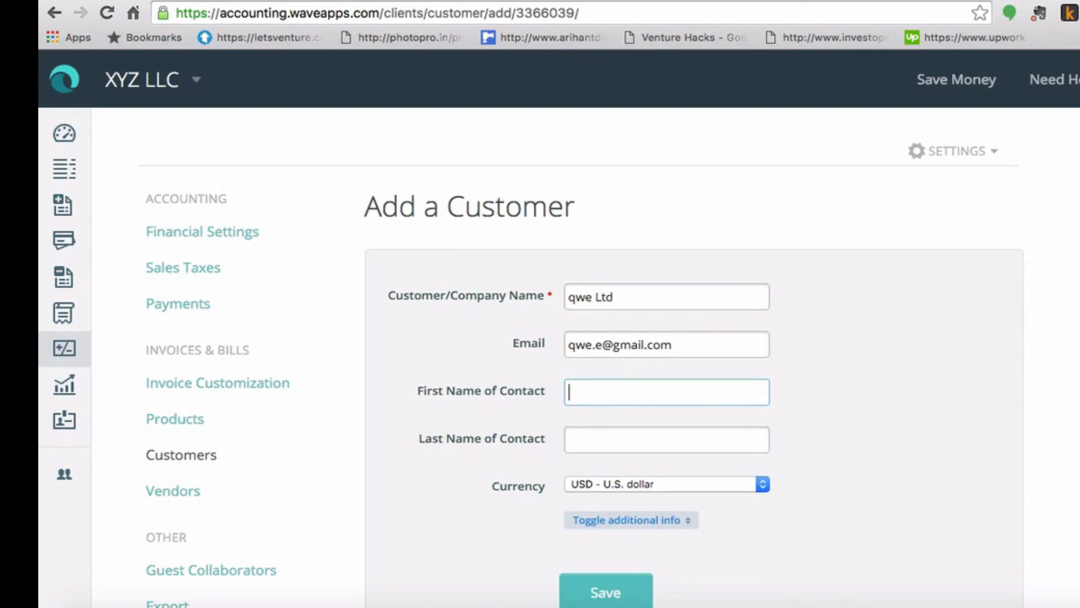
type("Mr.X")
key("Tab")
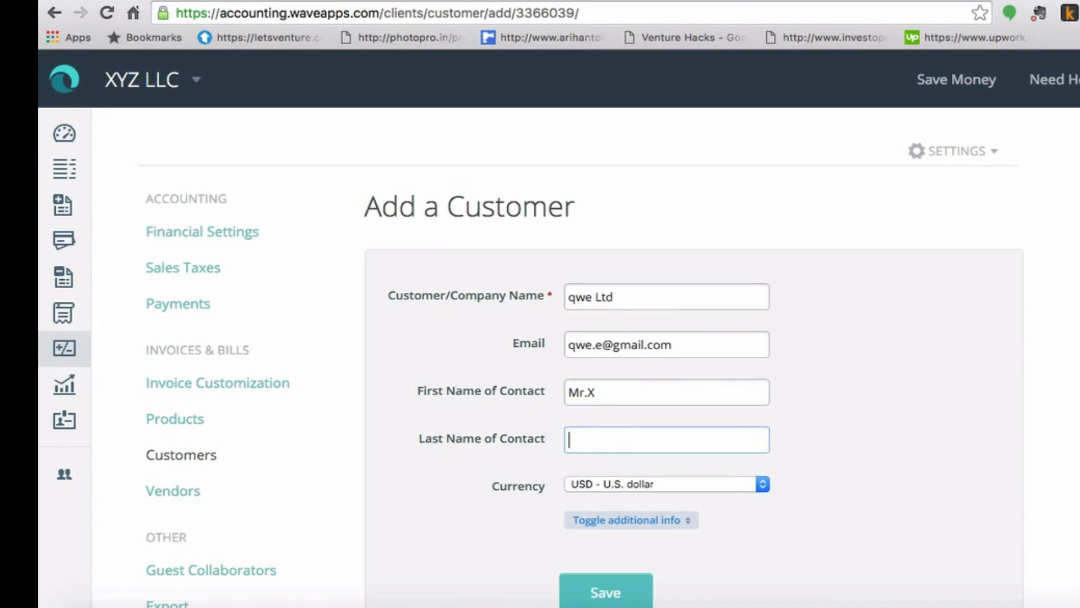
type("paul")
scroll(1046, 492, "down", 5)
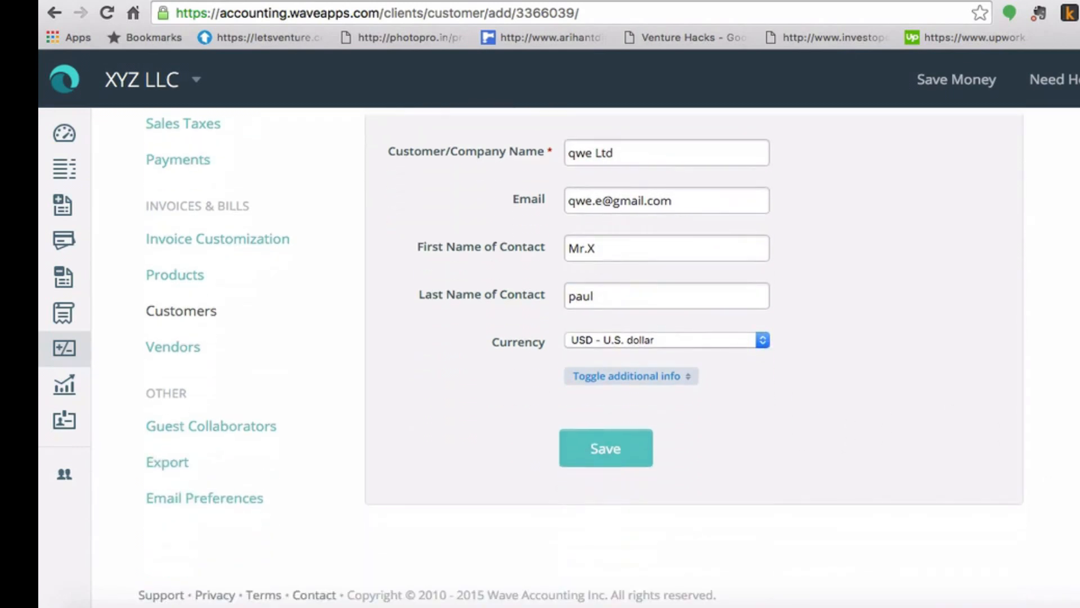
Step: Expand the customer's additional details and set the country to India
left_click(668, 382)
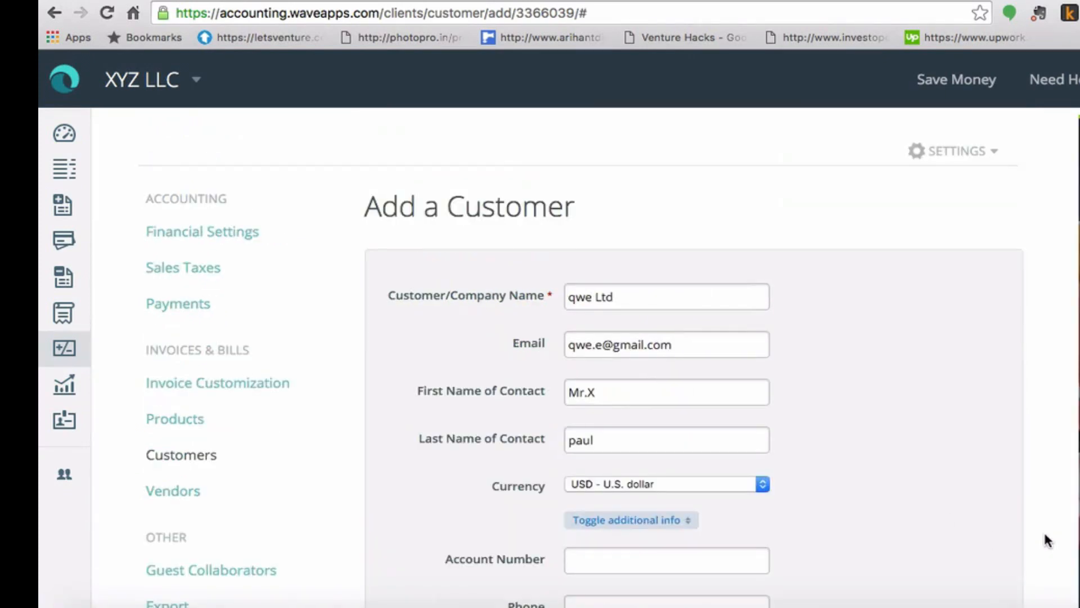
scroll(1044, 531, "down", 6)
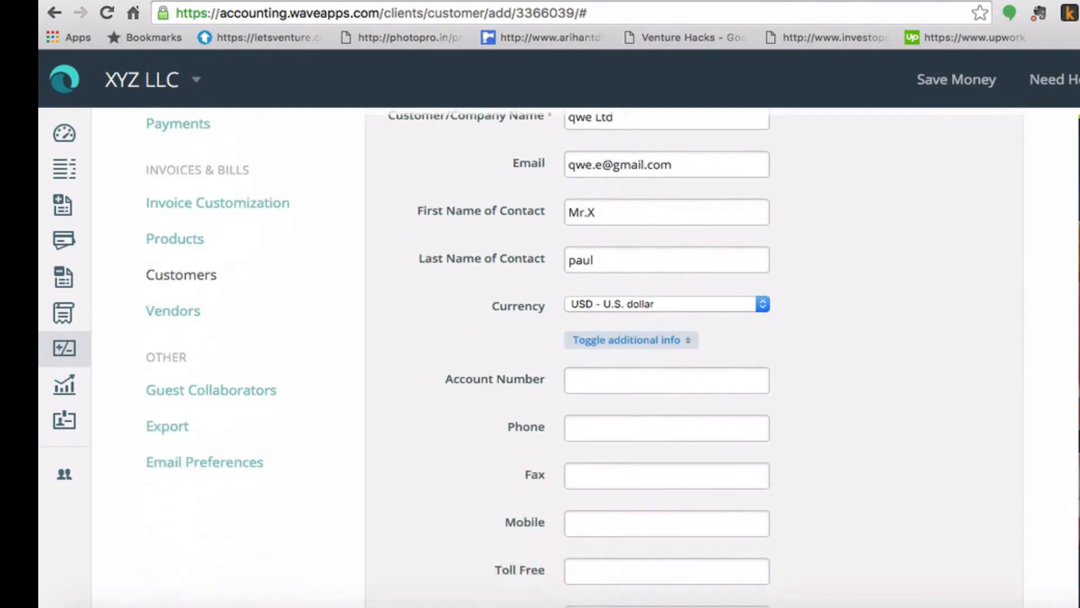
scroll(568, 358, "down", 3)
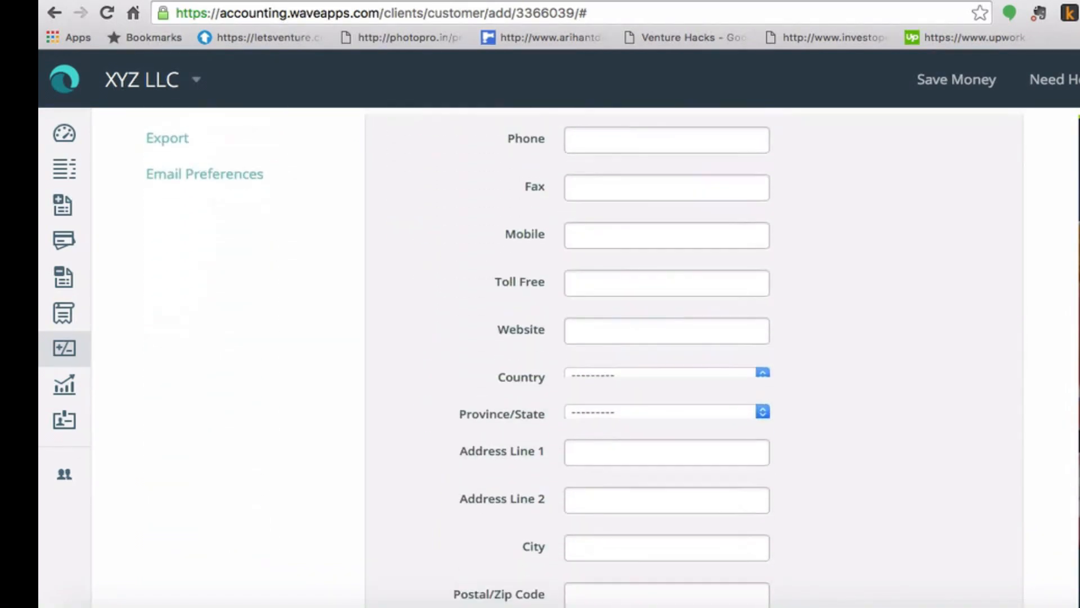
scroll(717, 568, "down", 1)
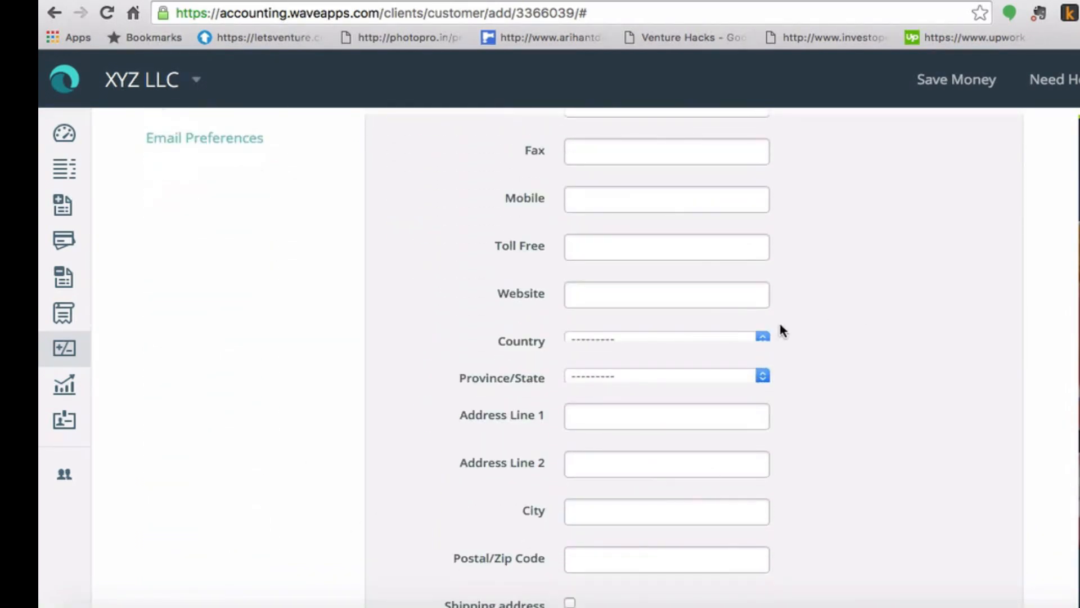
left_click(767, 337)
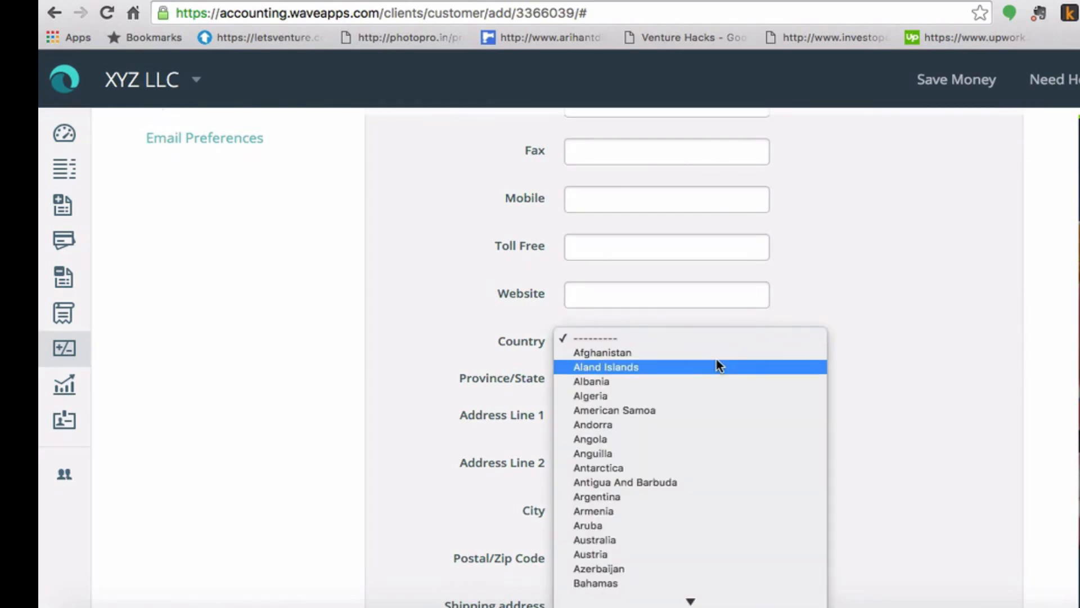
type("in")
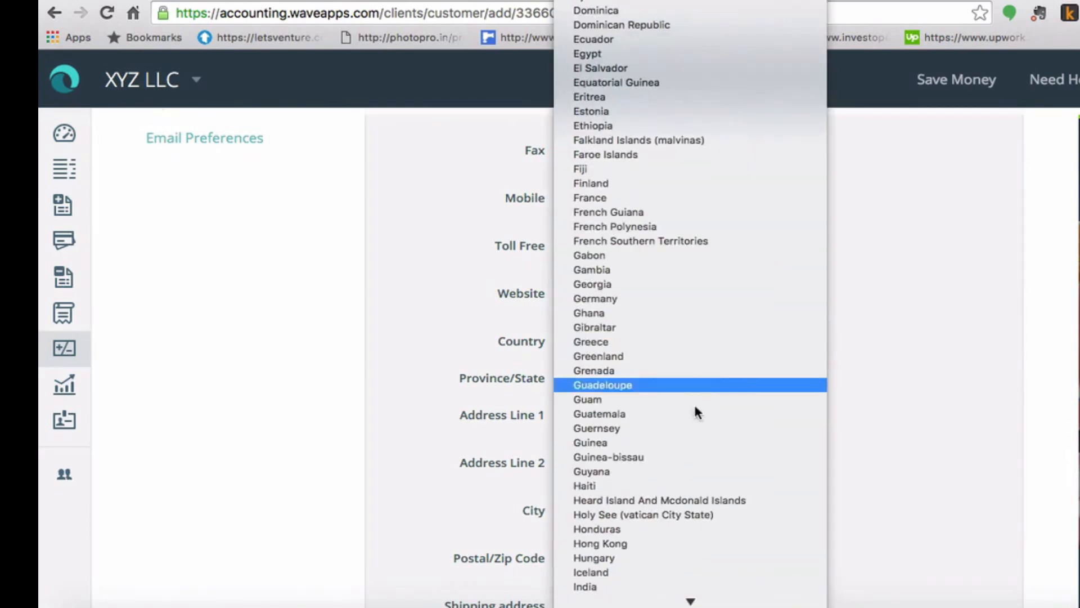
left_click(654, 585)
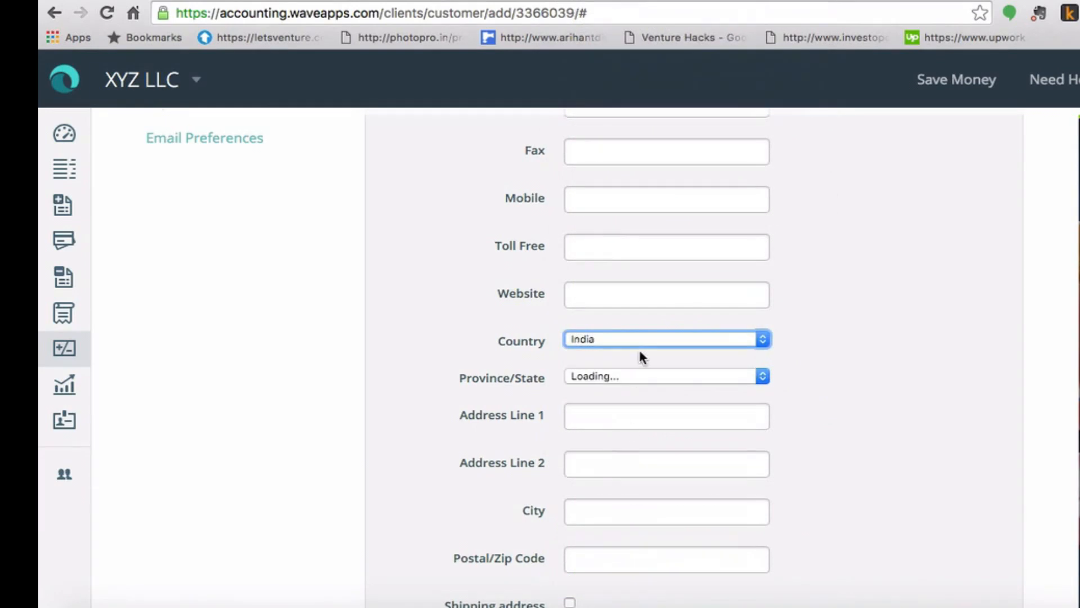
Step: Enter the customer's address line, city and postal code
left_click(636, 374)
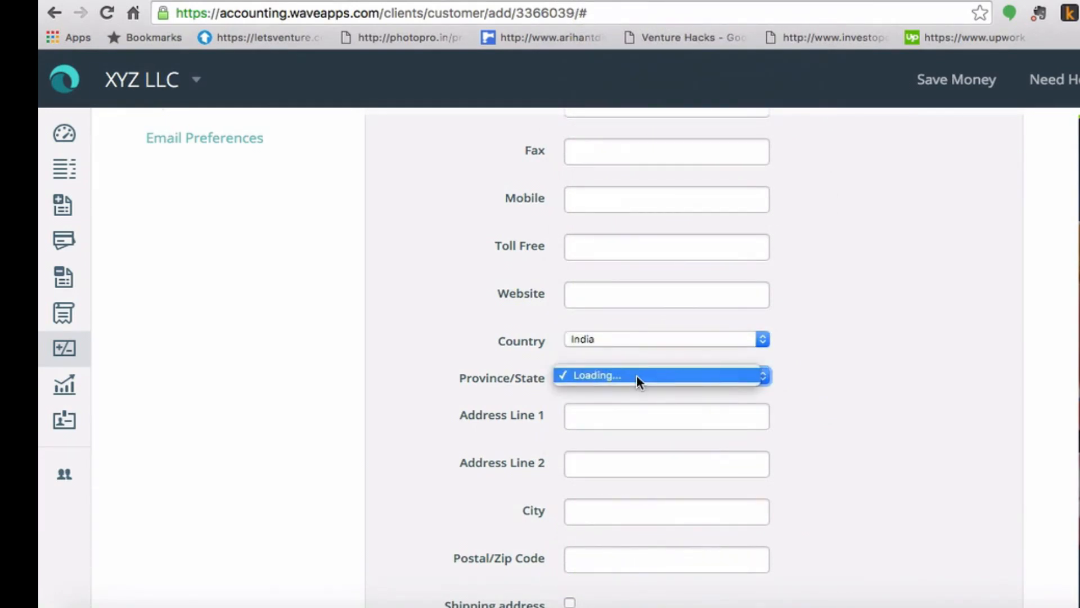
left_click(690, 374)
left_click(685, 422)
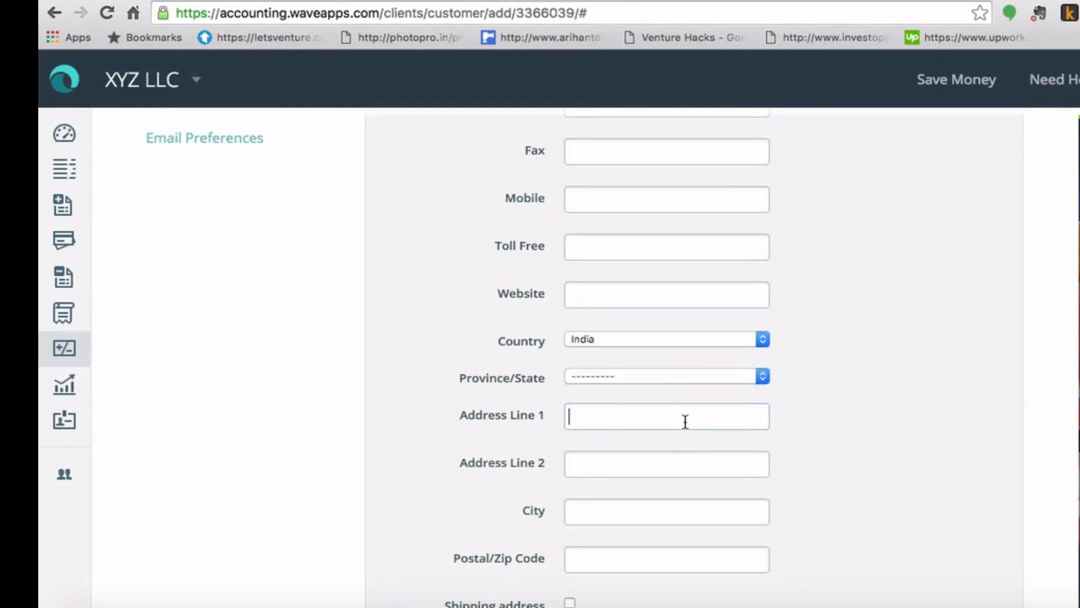
type("www")
key("BackSpace")
type("po")
left_click(660, 469)
left_click(649, 520)
type("ko")
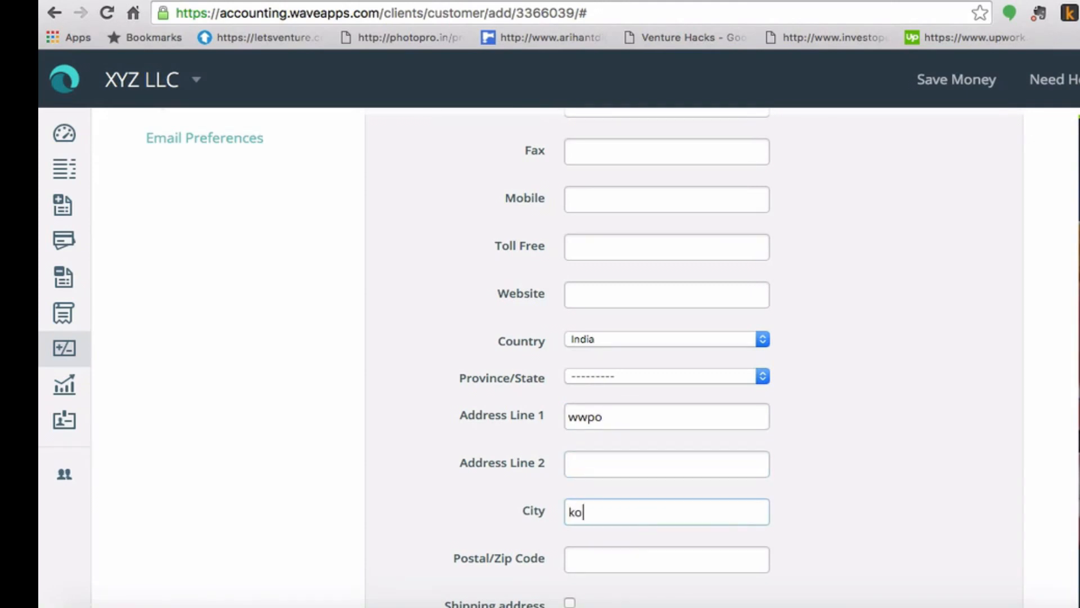
type("lkata")
left_click(637, 571)
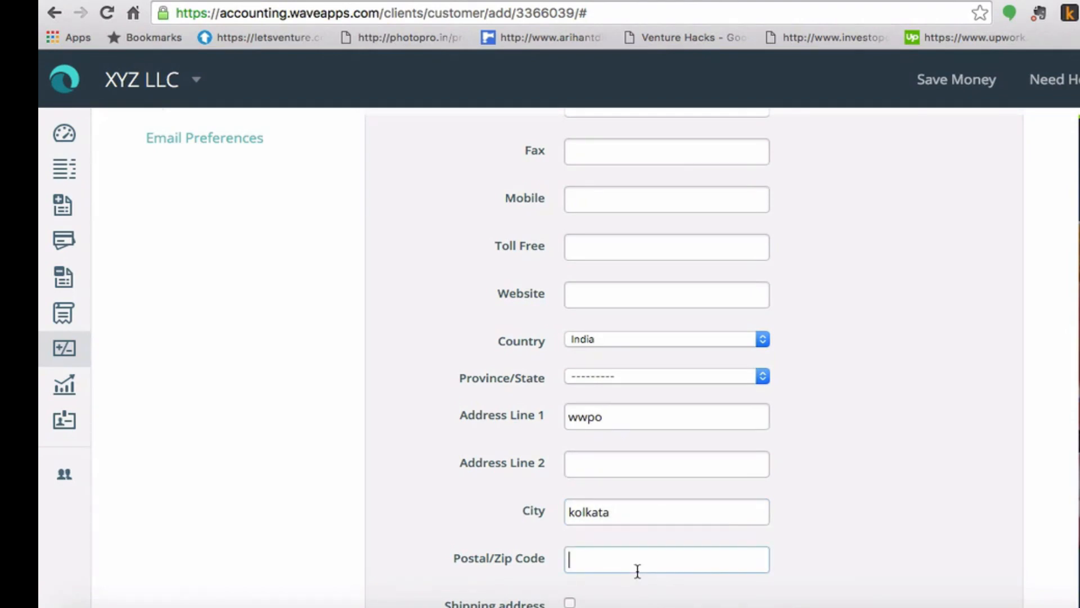
type("790001")
Step: Leave the separate shipping address off and save qwe Ltd as a customer
scroll(859, 561, "down", 1)
scroll(699, 358, "down", 1)
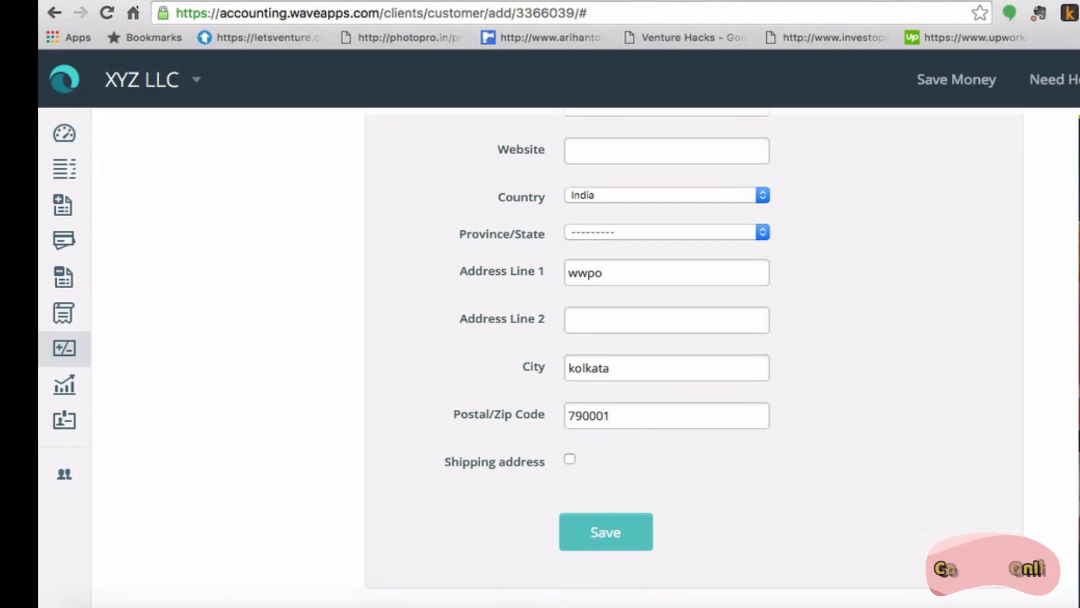
left_click(570, 460)
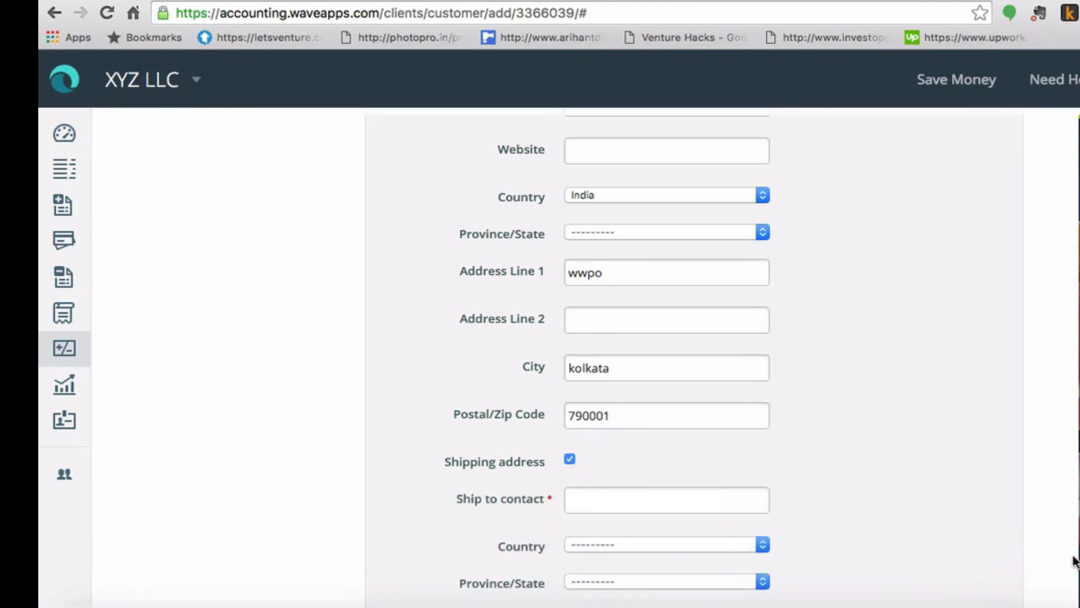
scroll(1032, 550, "down", 5)
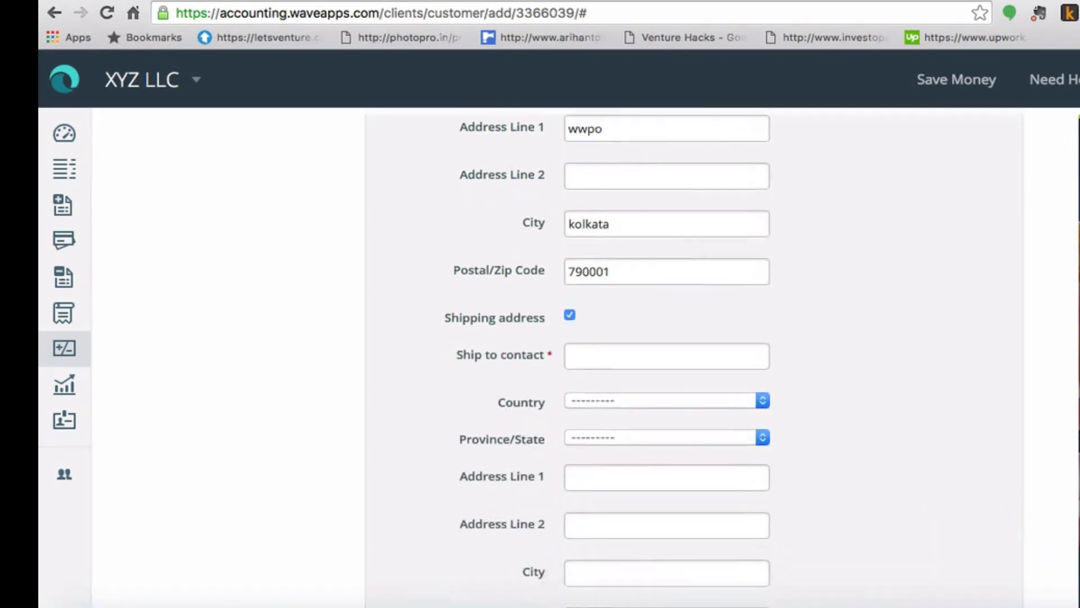
scroll(598, 360, "down", 1)
scroll(597, 360, "up", 2)
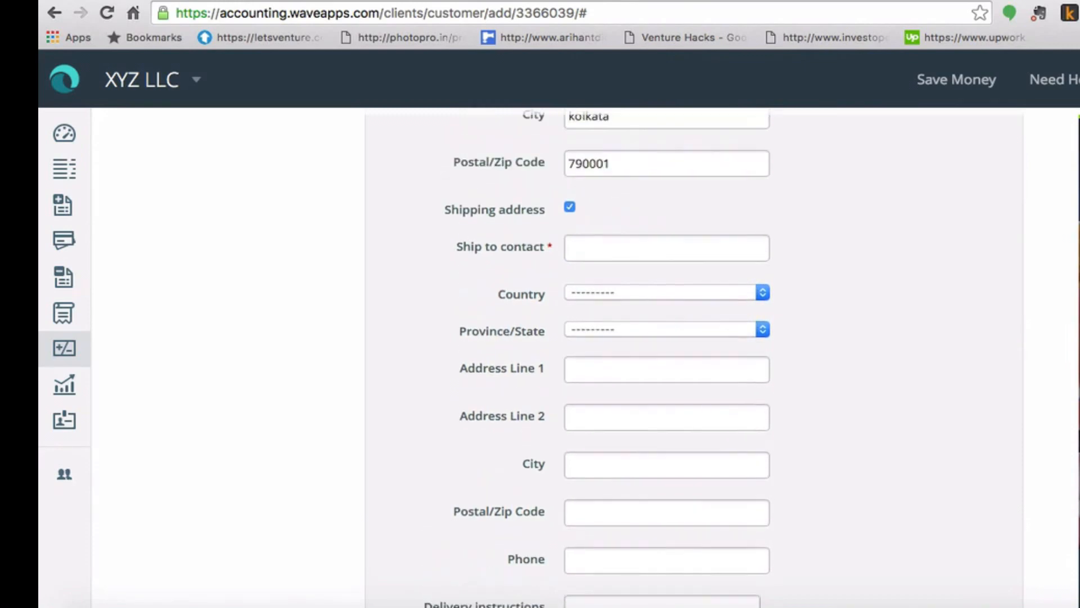
left_click(569, 208)
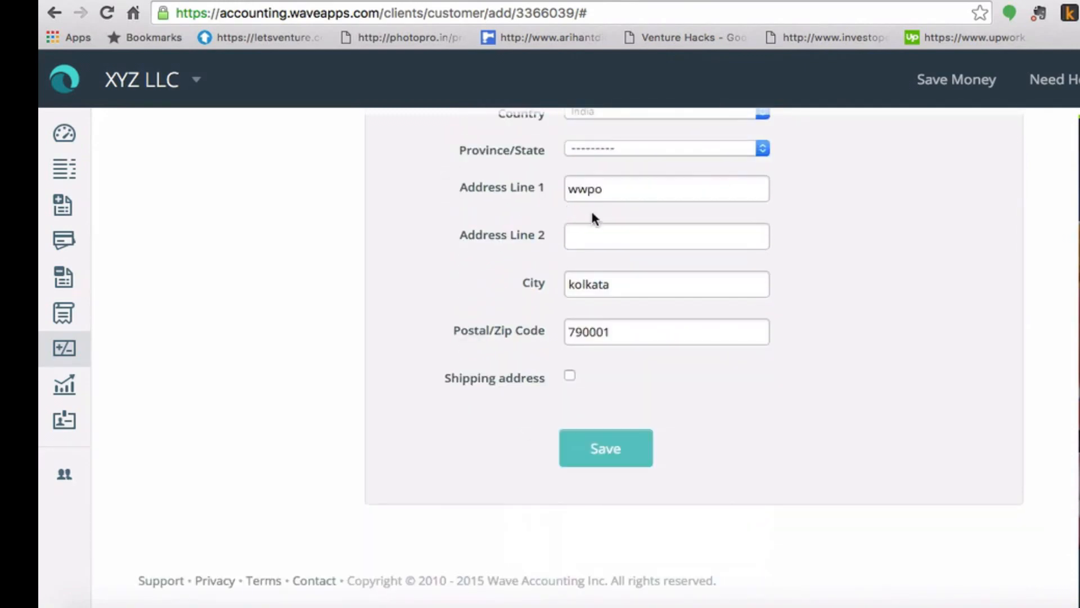
left_click(618, 458)
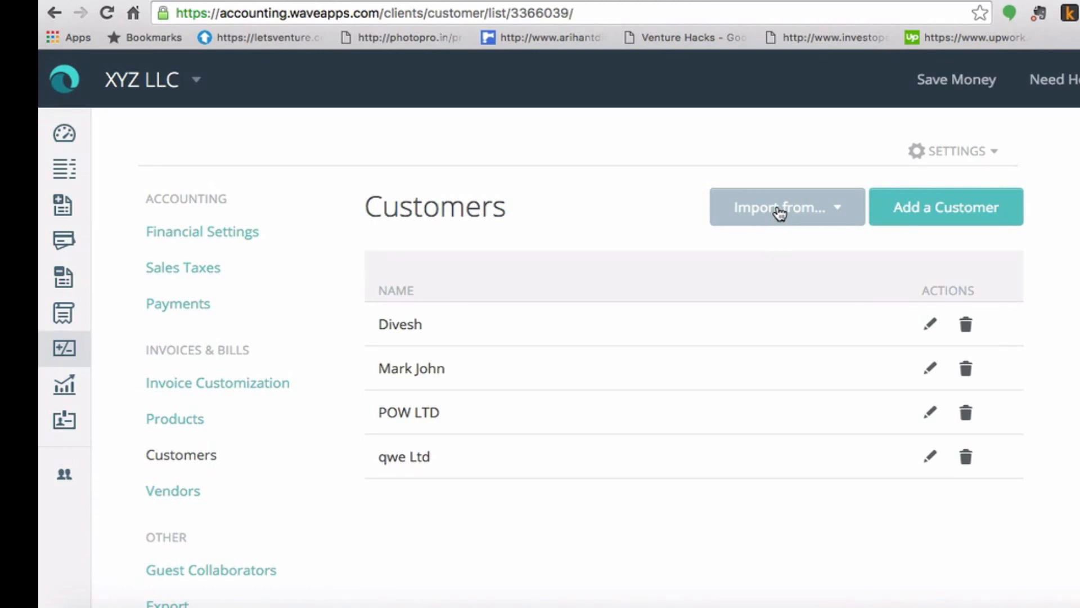
Step: Show the customer import options, CSV and Google Contacts
left_click(835, 214)
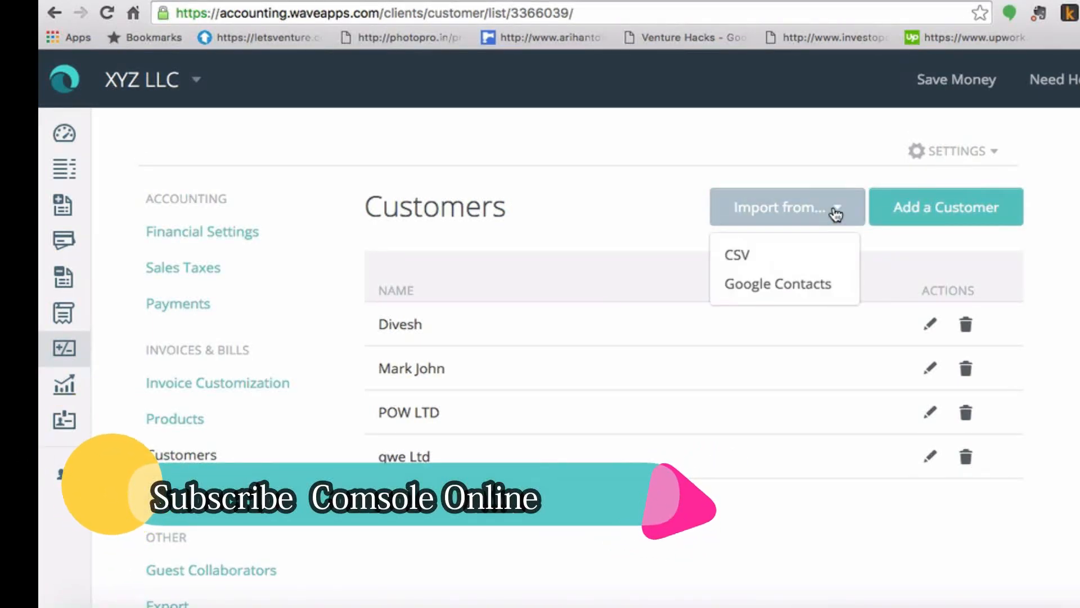
Step: Choose CSV import, then open the Wave - Contacts Sample file from the desktop
left_click(754, 258)
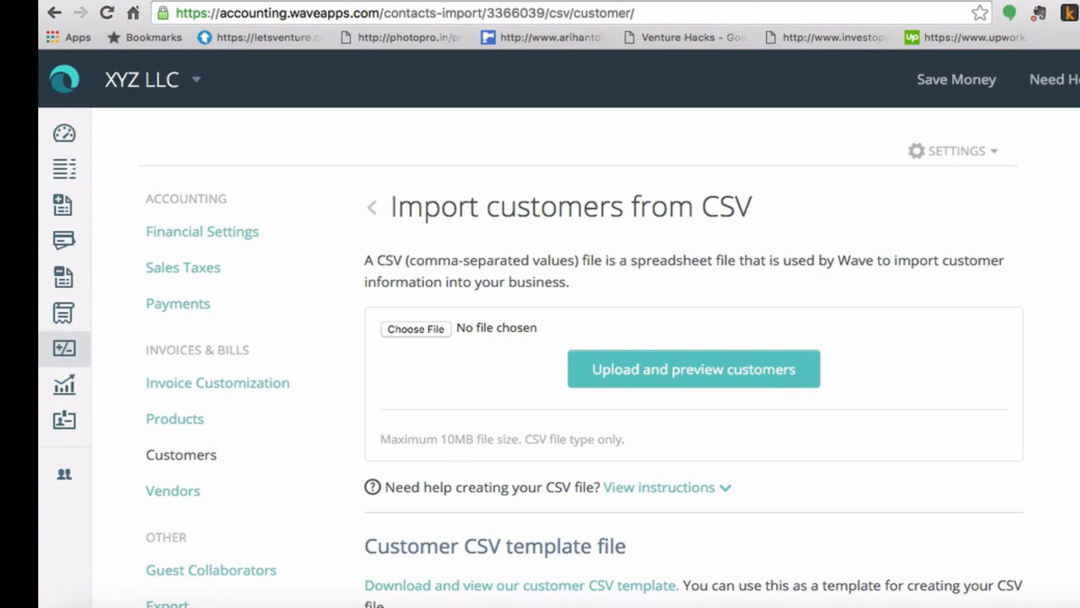
scroll(581, 358, "down", 3)
scroll(581, 358, "up", 3)
key("super+m")
double_click(829, 106)
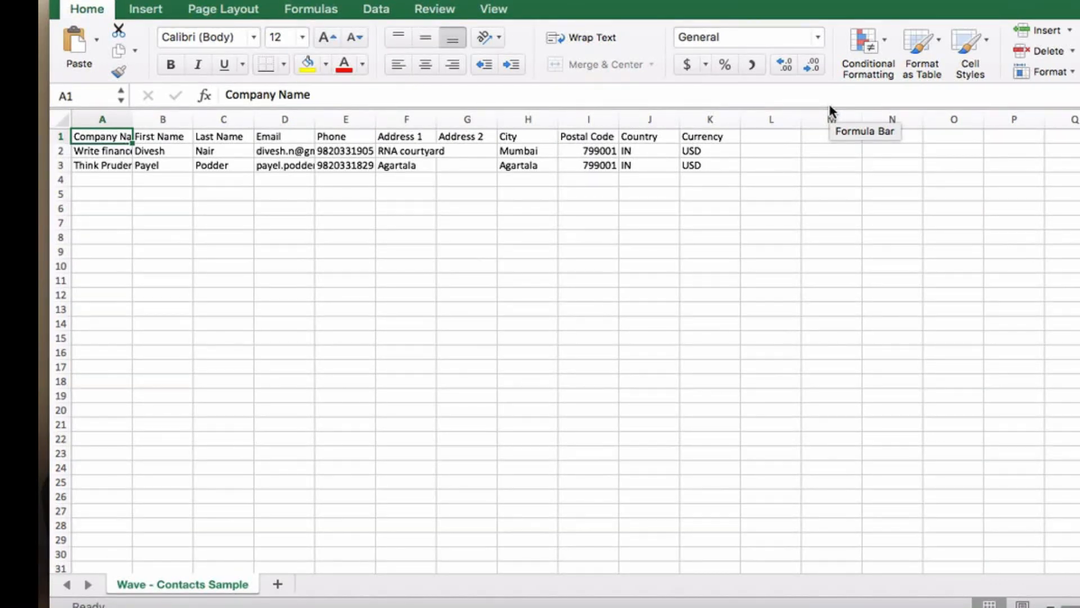
Step: Autofit column A of Wave - Contacts Sample so company names show in full
double_click(138, 119)
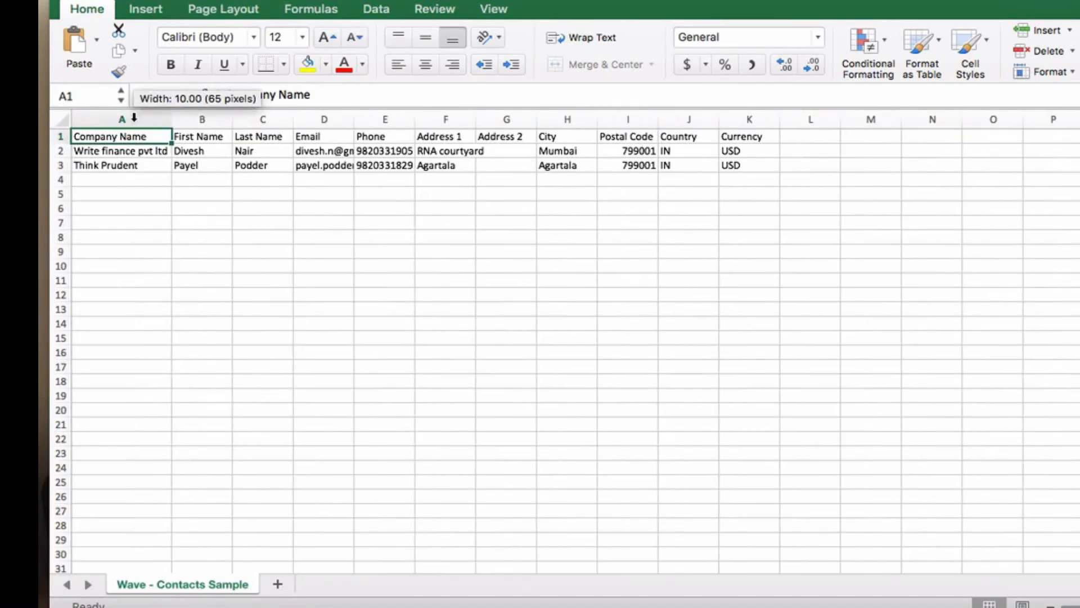
left_click(122, 152)
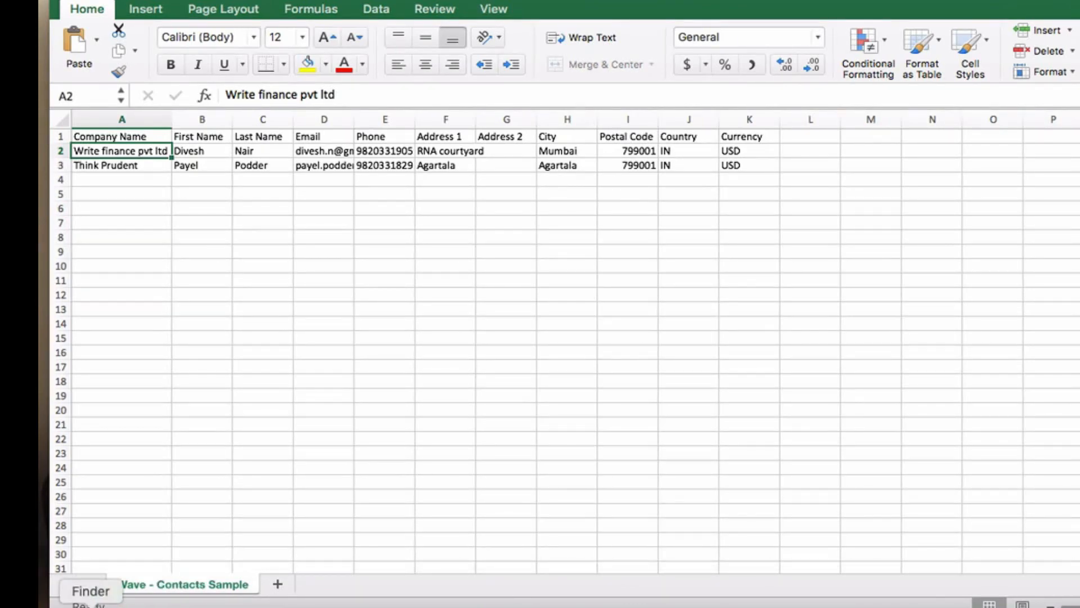
left_click(91, 605)
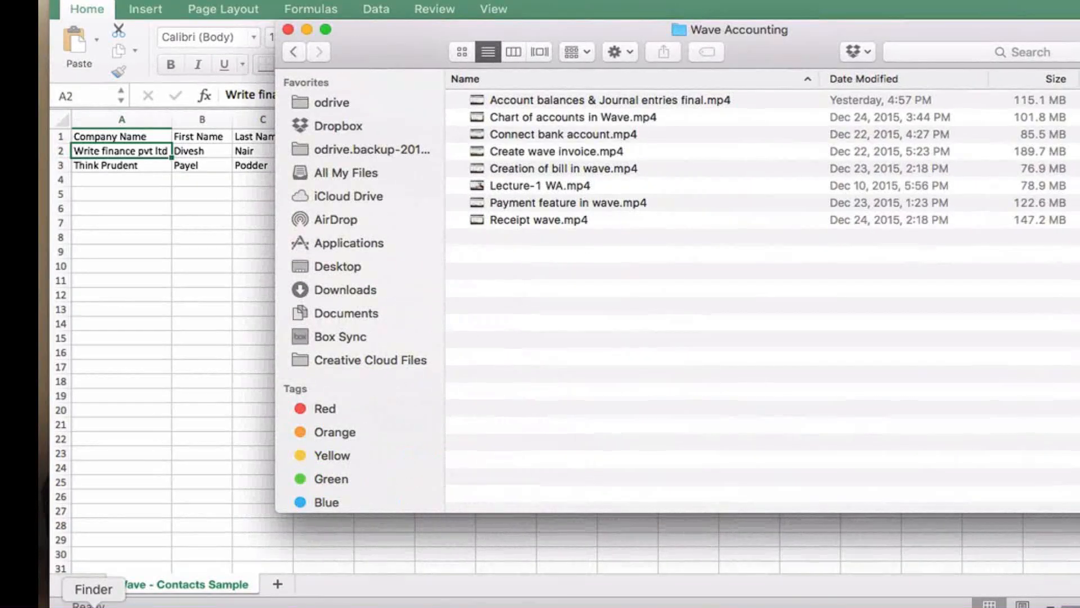
left_click(193, 415)
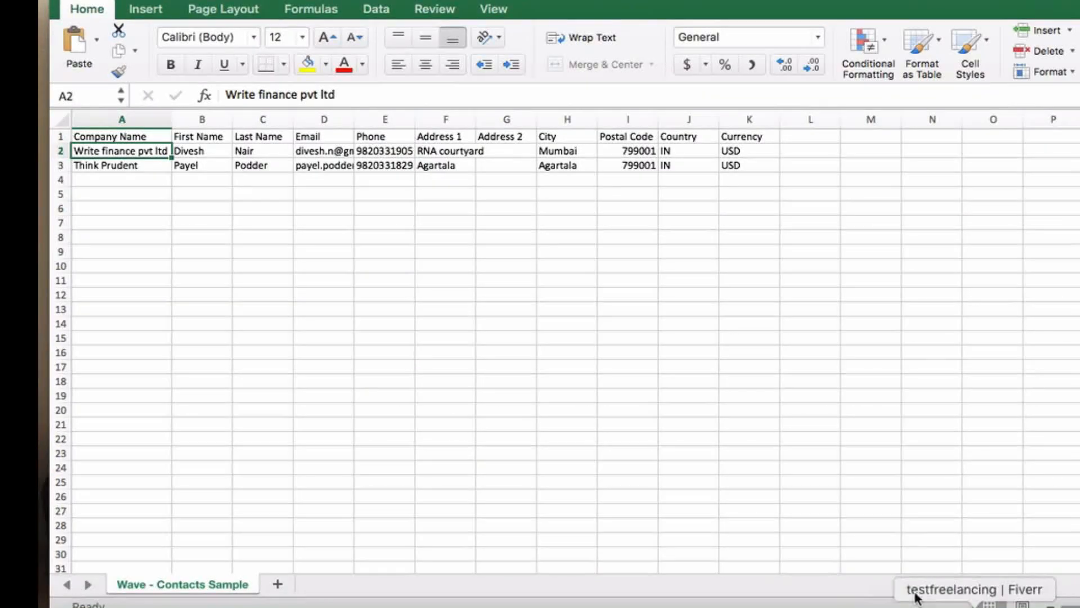
Step: Return to Wave's CSV import page and download the customer CSV template
left_click(221, 605)
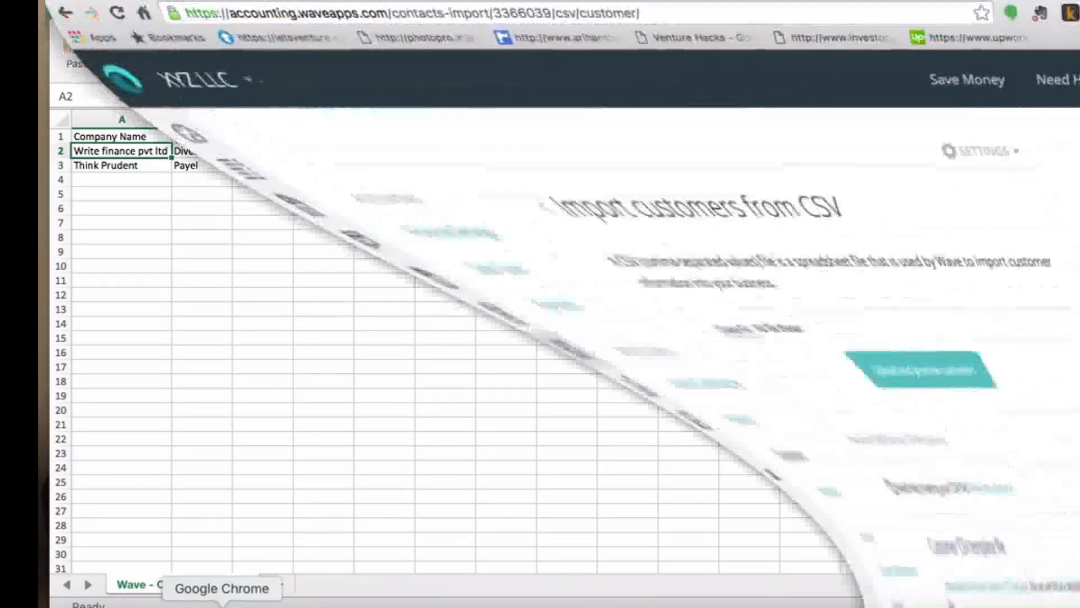
scroll(532, 264, "down", 5)
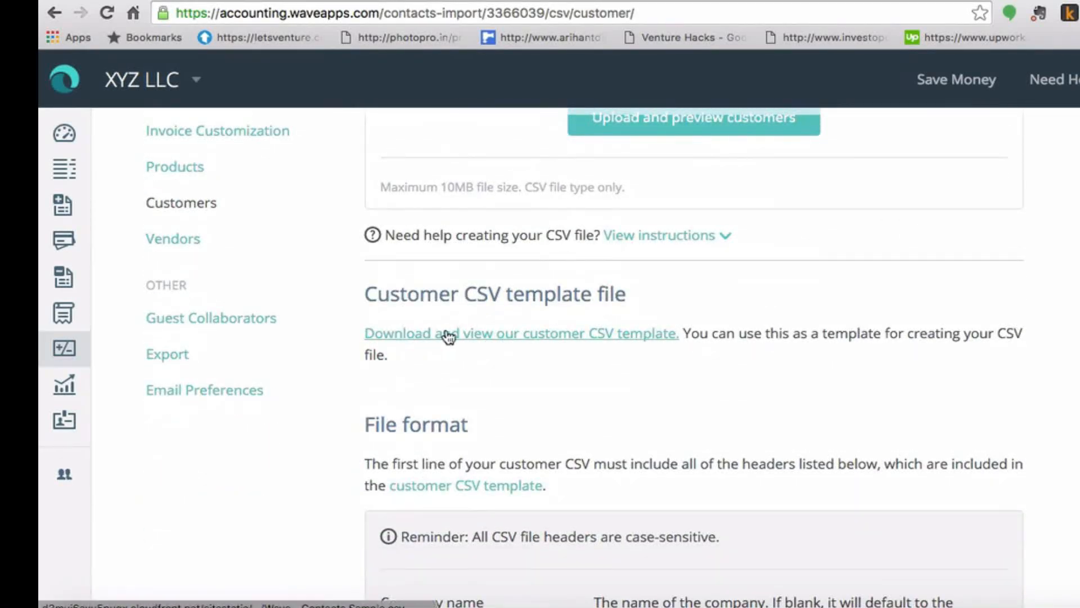
left_click(526, 339)
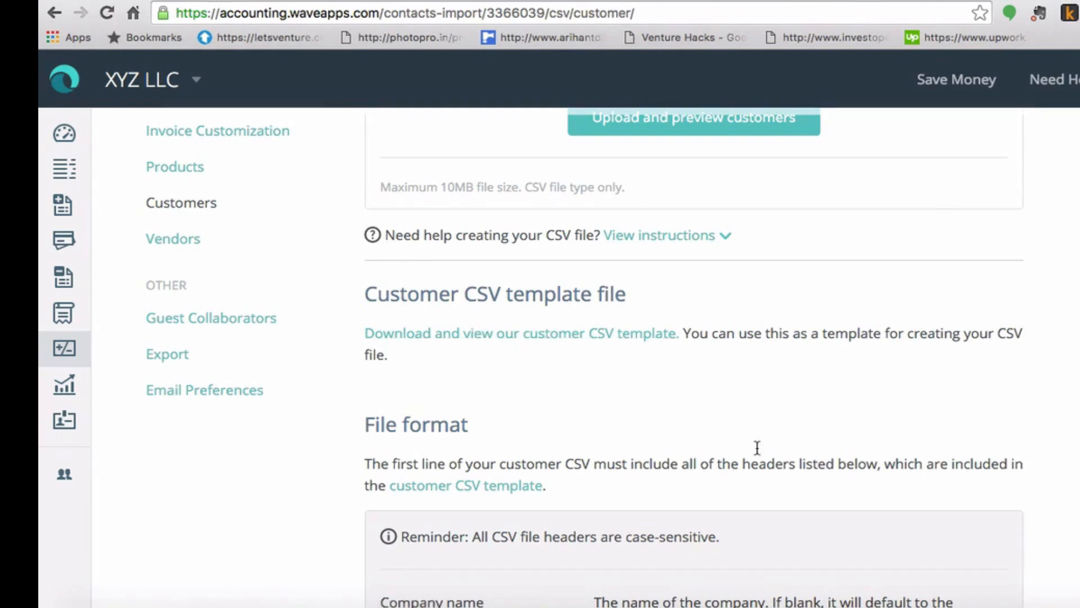
Step: Review row 2 of the contacts sheet field by field, up to country code IN
left_click(392, 603)
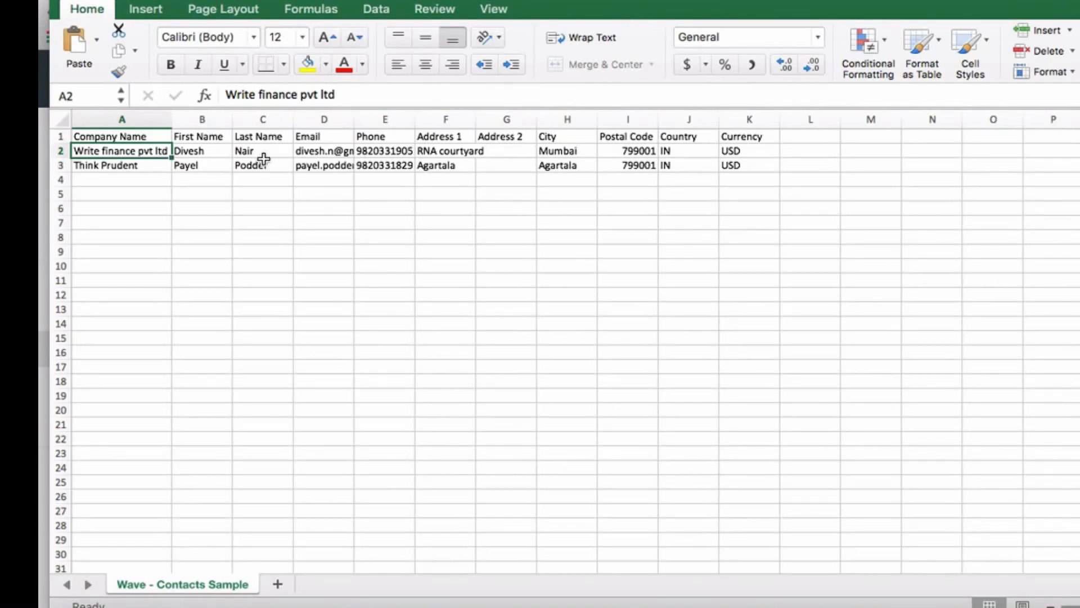
key("Right")
key("Right")
key("Right")
key("Right")
key("Left")
key("Right")
key("Right")
key("Right")
key("Right")
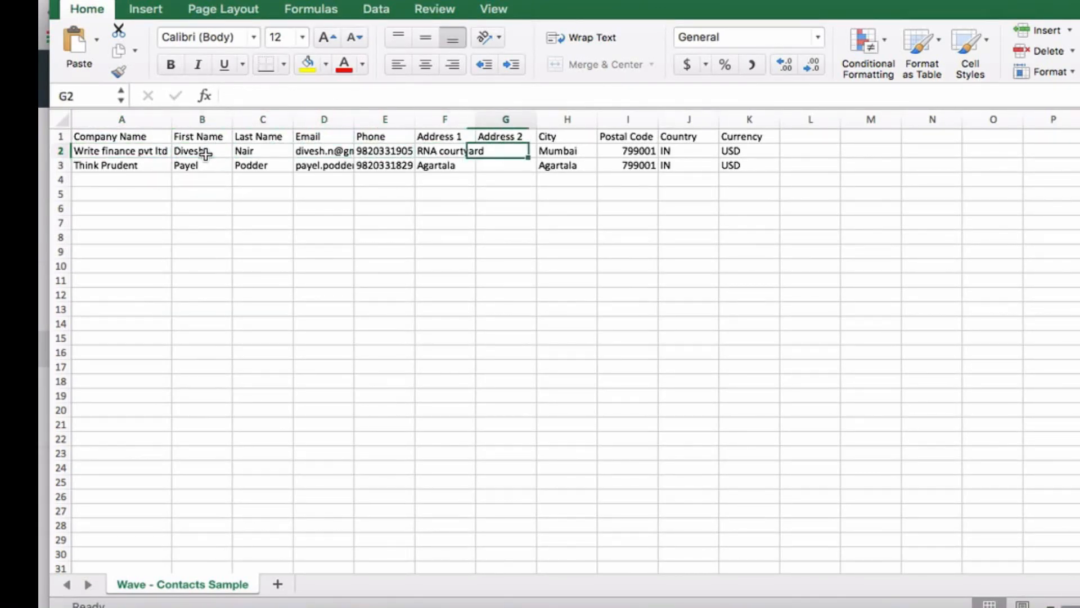
key("Right")
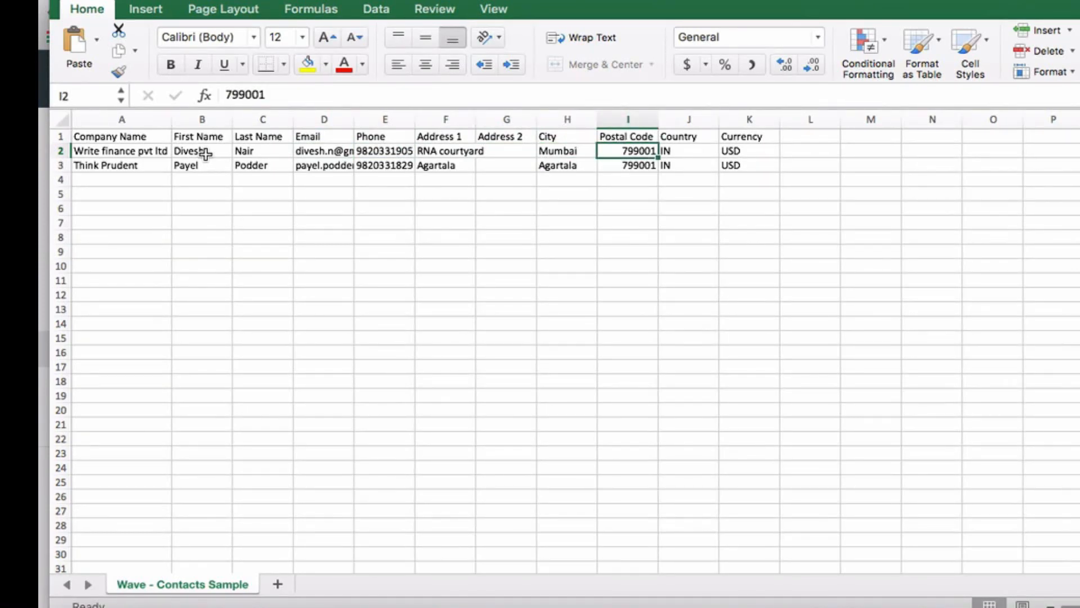
key("Right")
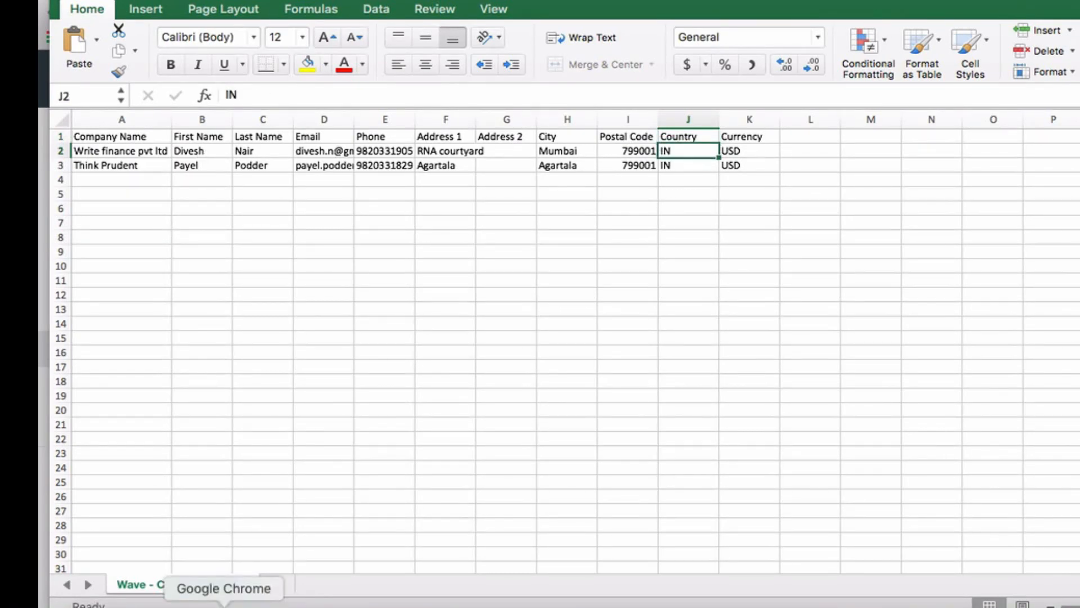
Step: Scroll Wave's import page to the File format headers down to Country and Currency
left_click(224, 605)
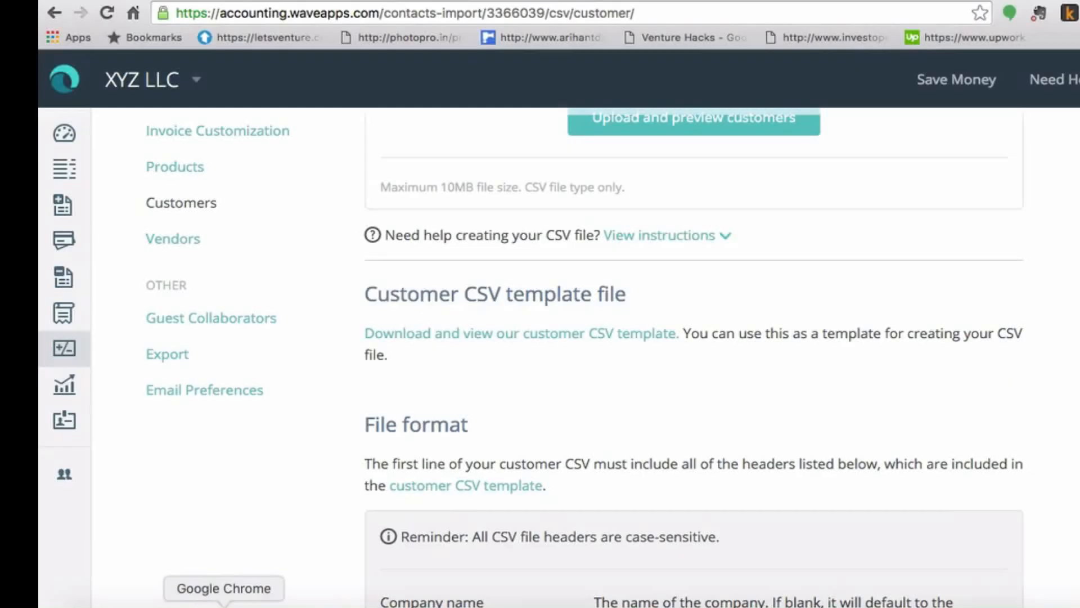
scroll(585, 358, "down", 10)
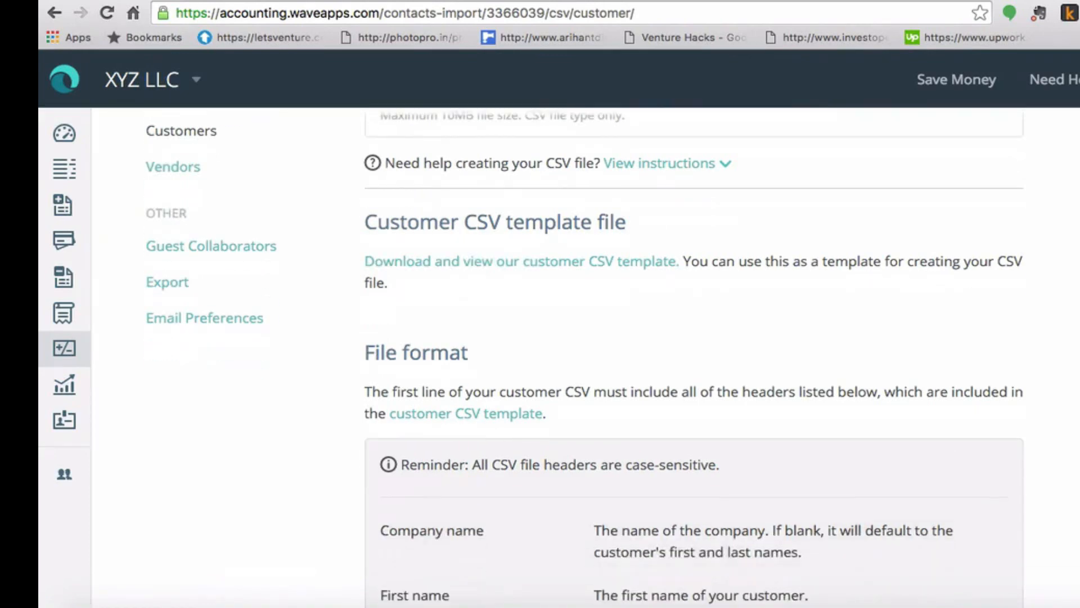
scroll(694, 363, "down", 9)
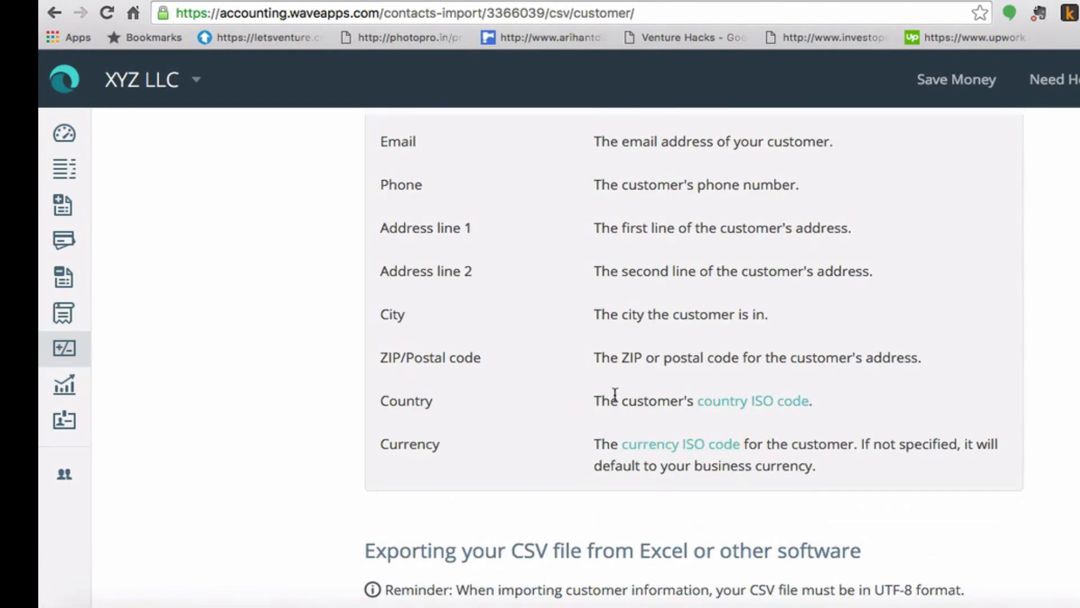
Step: Confirm IN is India's code in Wikipedia's ISO 3166-1 alpha-2 table, then return to the sheet
left_click(754, 401)
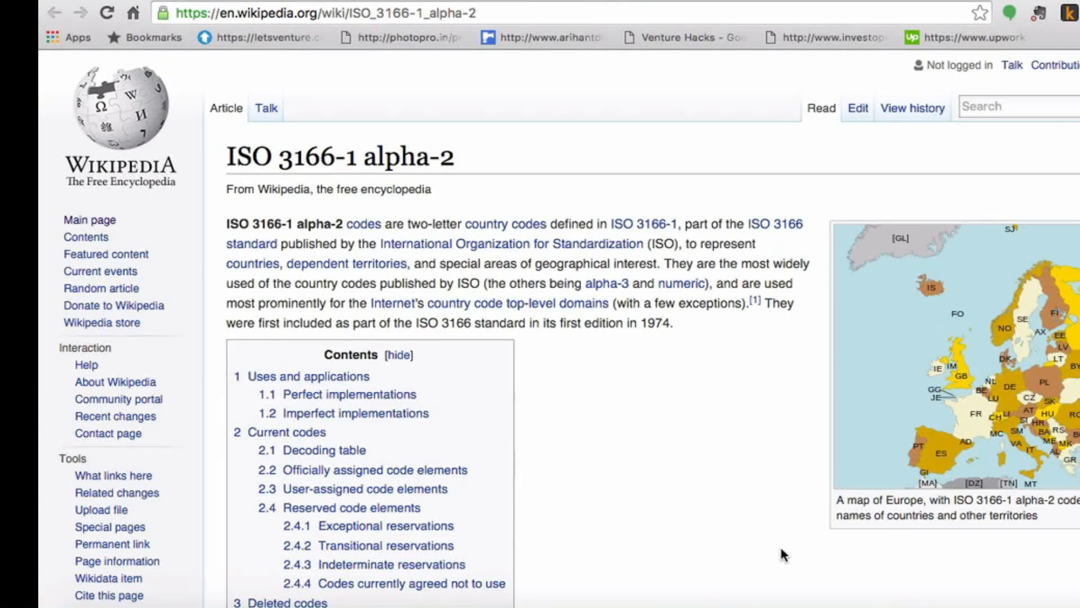
scroll(782, 554, "down", 7)
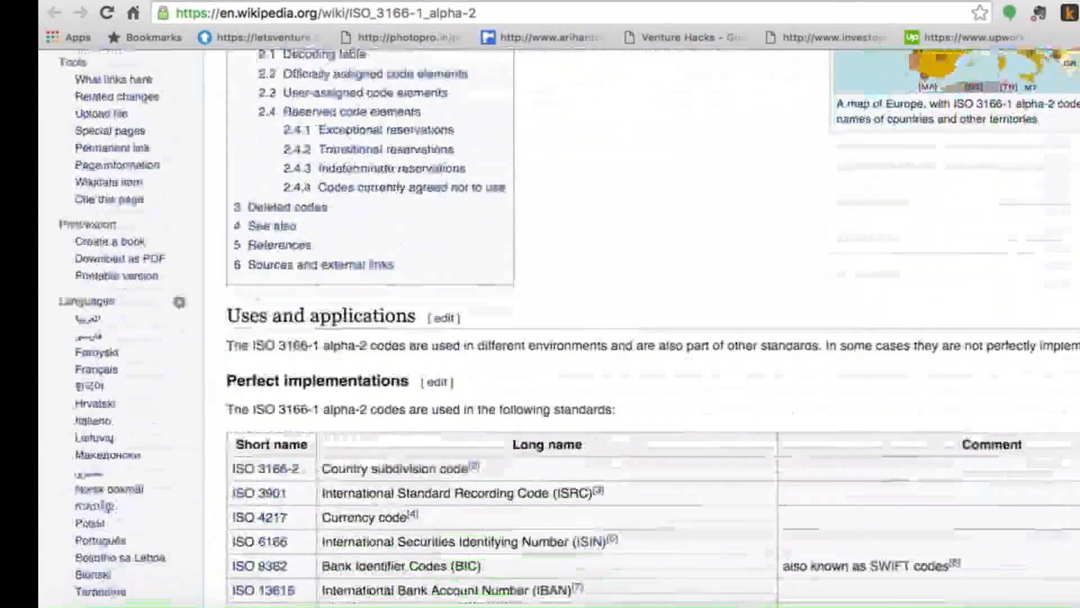
scroll(652, 337, "down", 18)
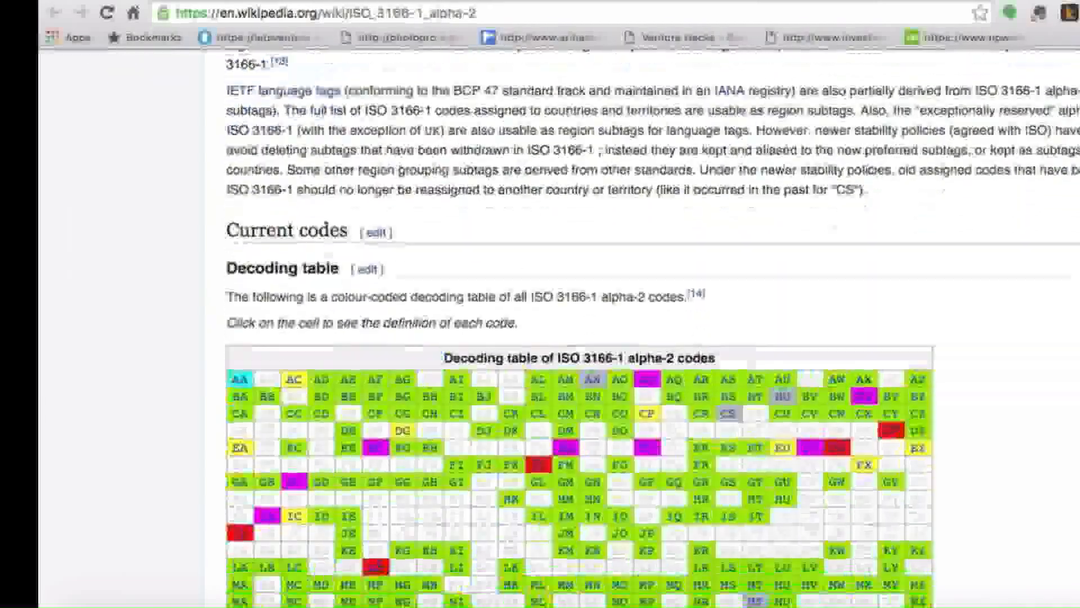
scroll(580, 338, "down", 11)
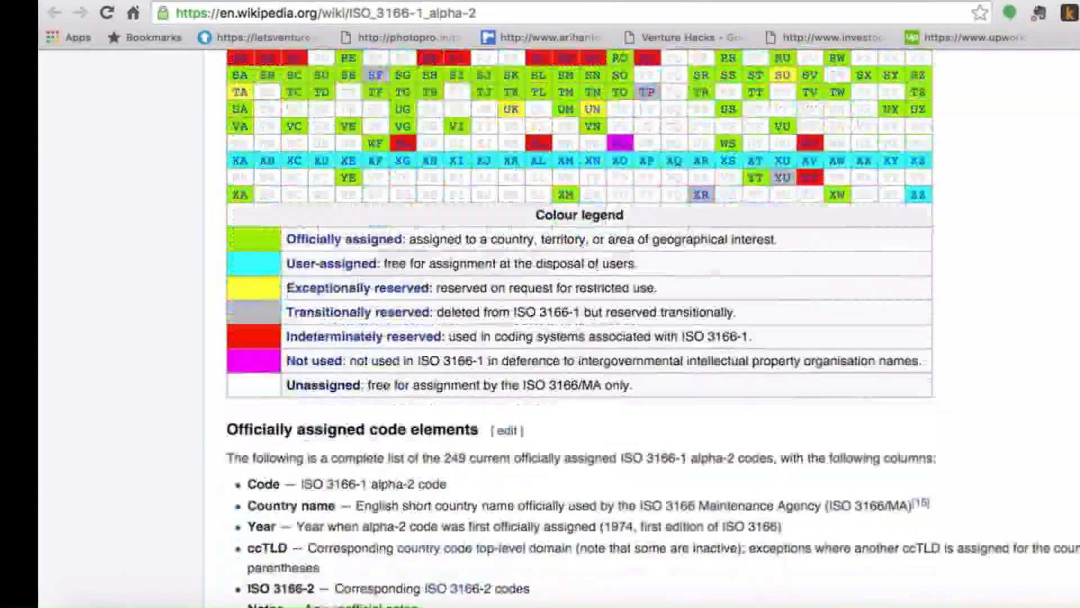
scroll(579, 338, "down", 10)
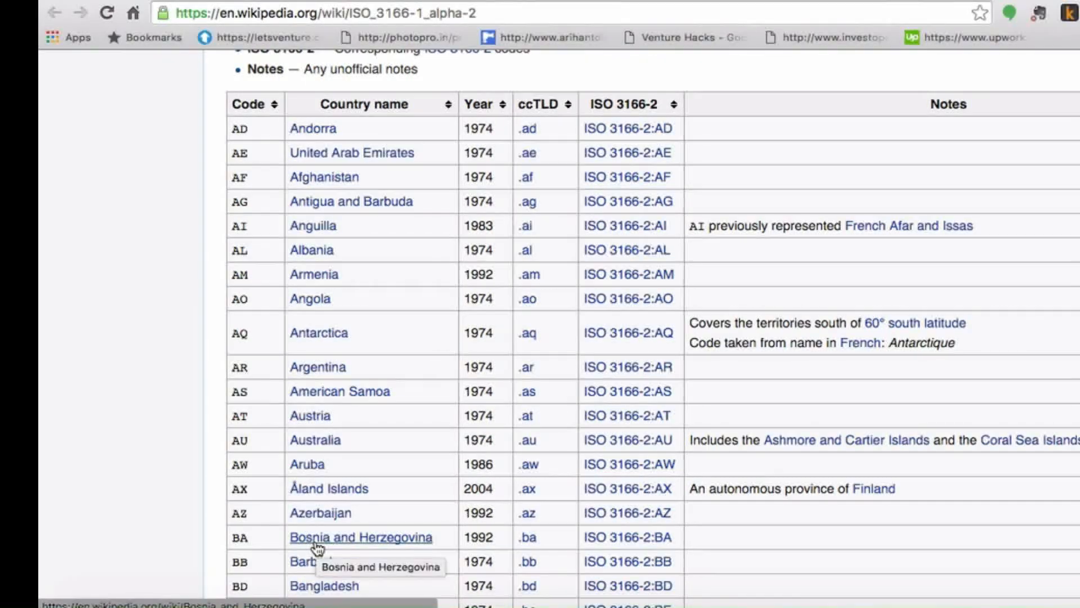
scroll(318, 549, "down", 3)
scroll(653, 326, "down", 10)
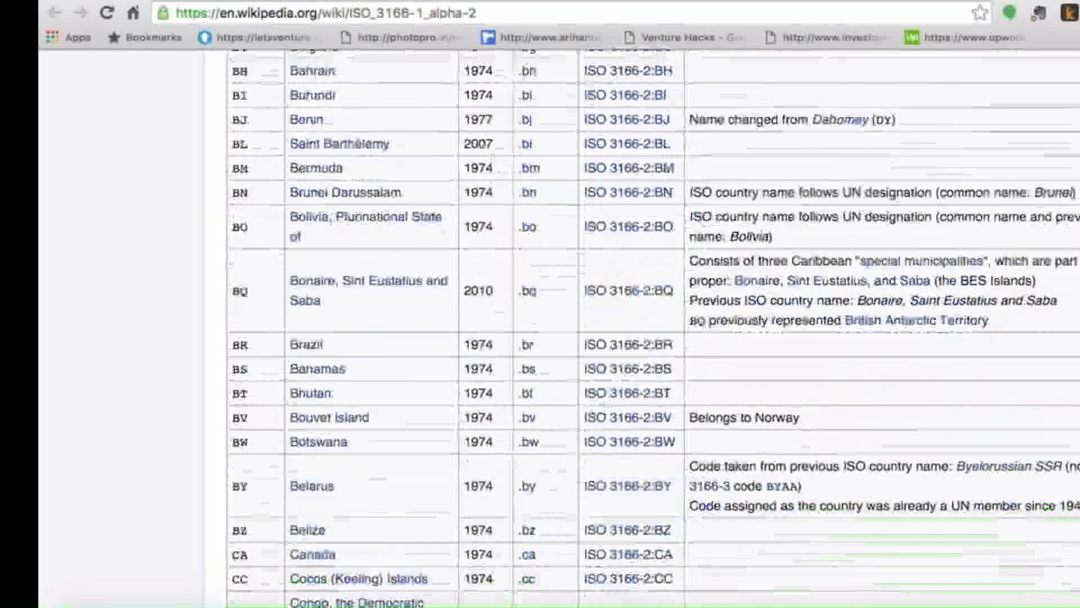
scroll(653, 326, "down", 10)
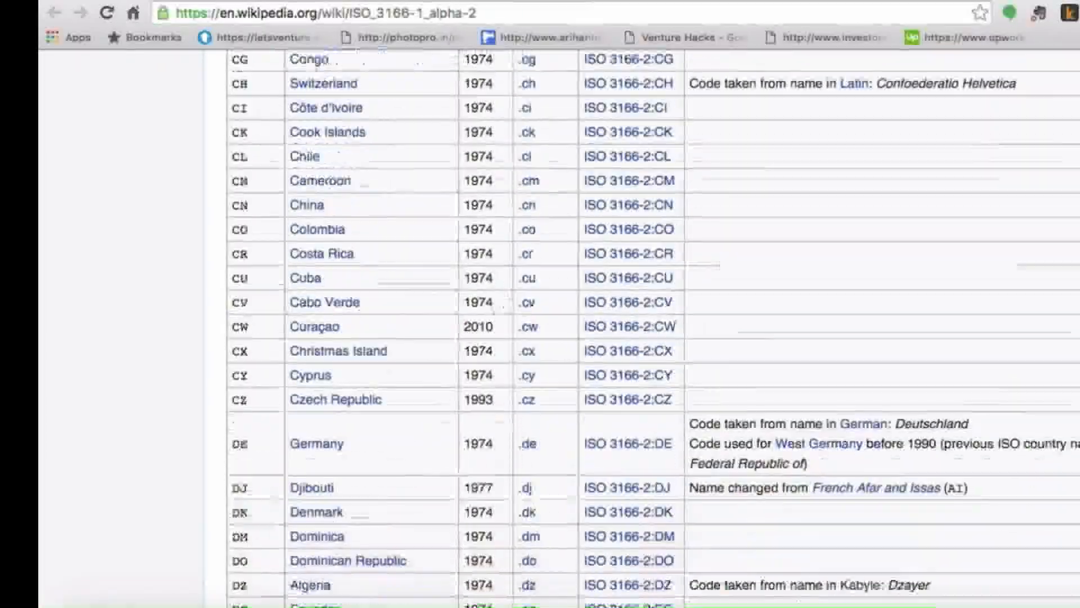
scroll(334, 237, "down", 7)
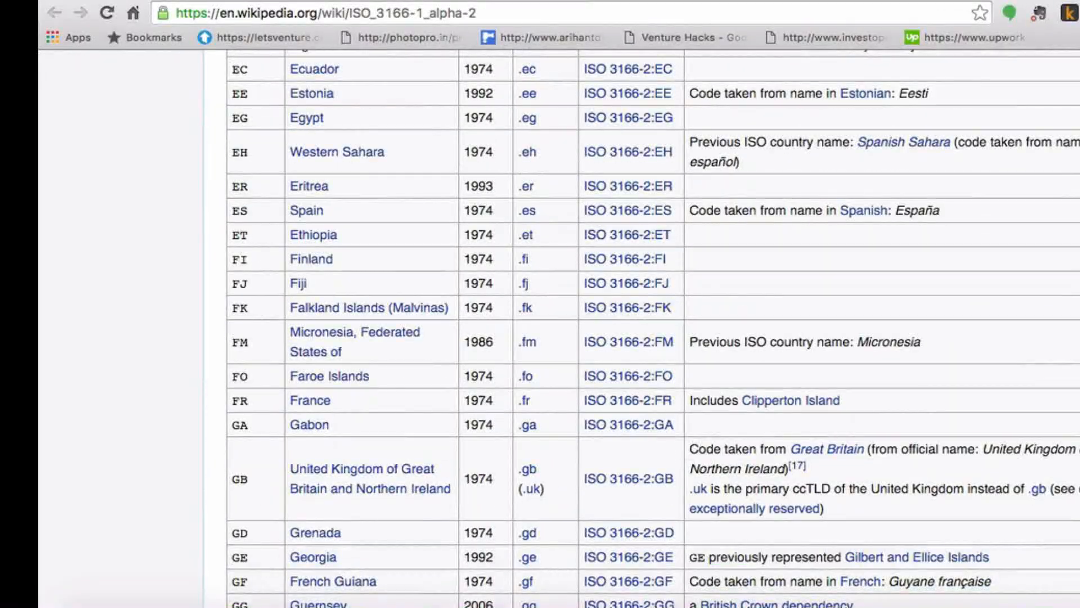
scroll(333, 236, "down", 9)
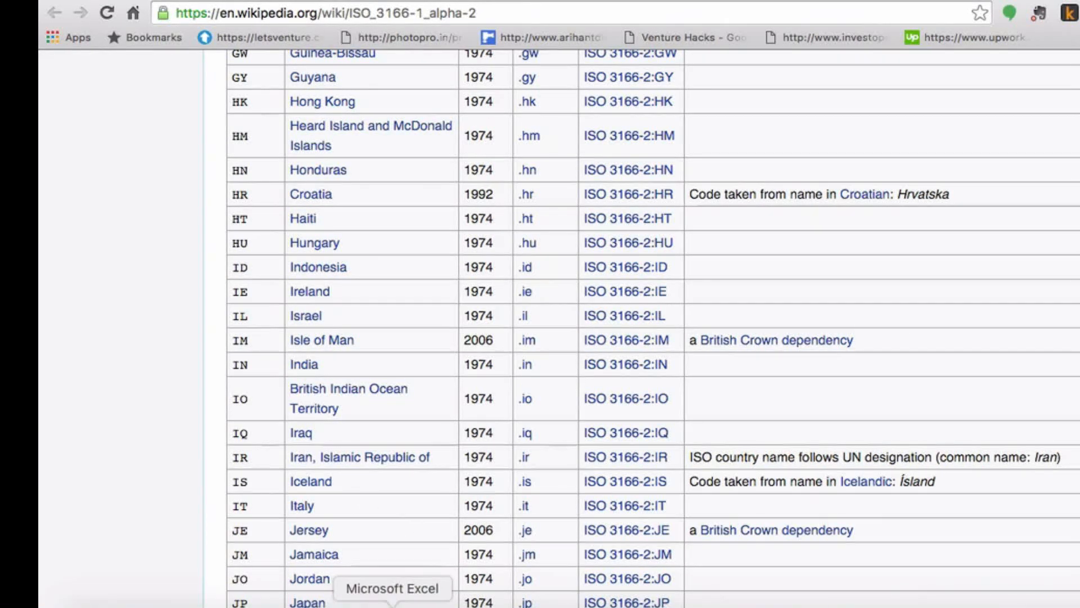
left_click(392, 605)
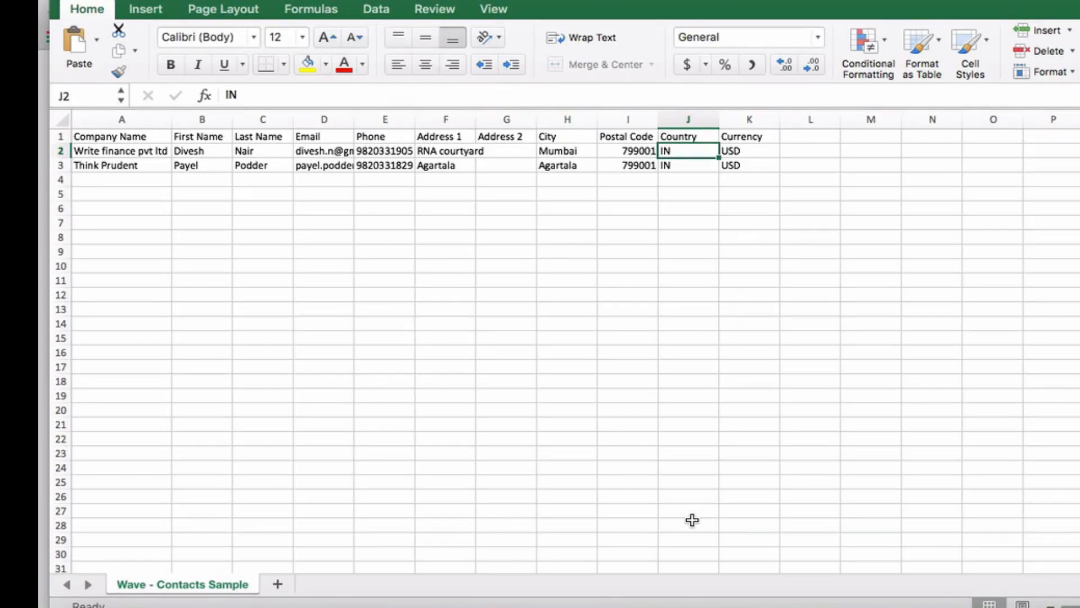
Step: Leave the Excel contacts sheet and return to the Wave customer import tab in Chrome
key("super+Tab")
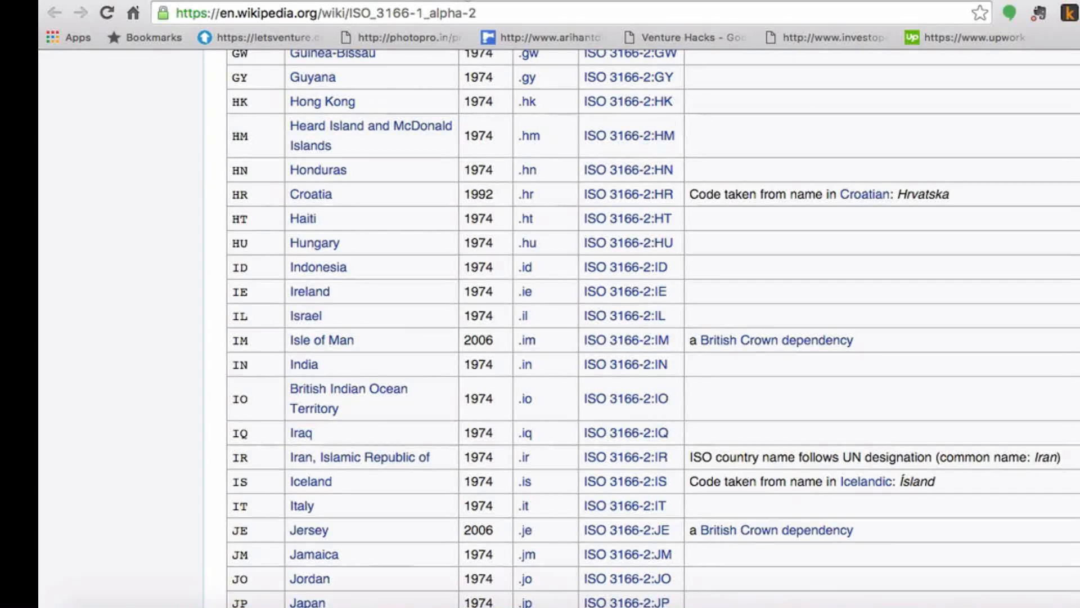
left_click(467, 1)
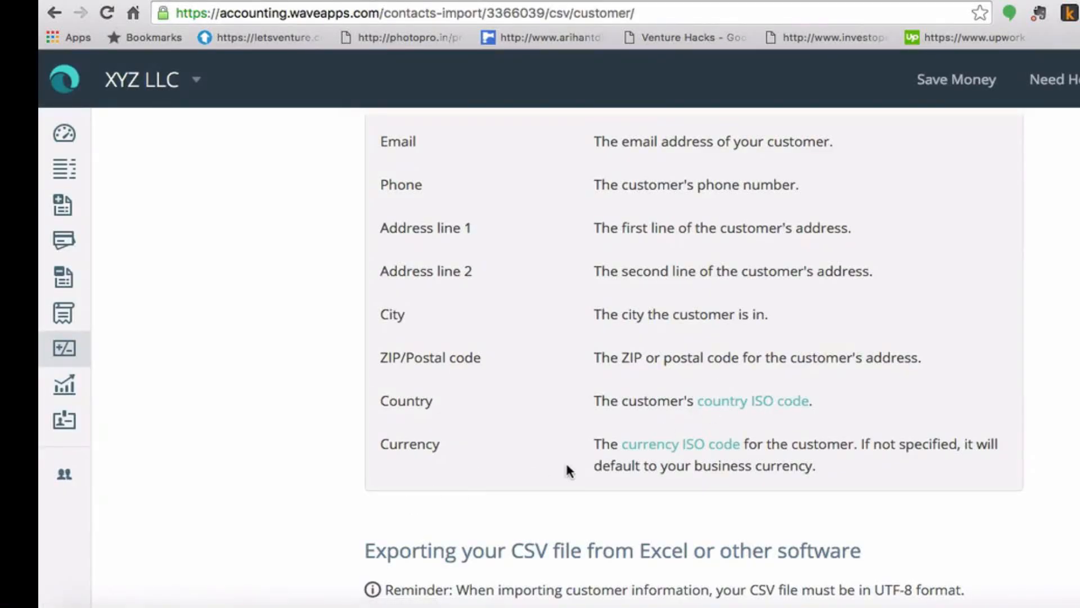
Step: Look up USD in the ISO 4217 currency code table, then return to the Wave import page
left_click(685, 447)
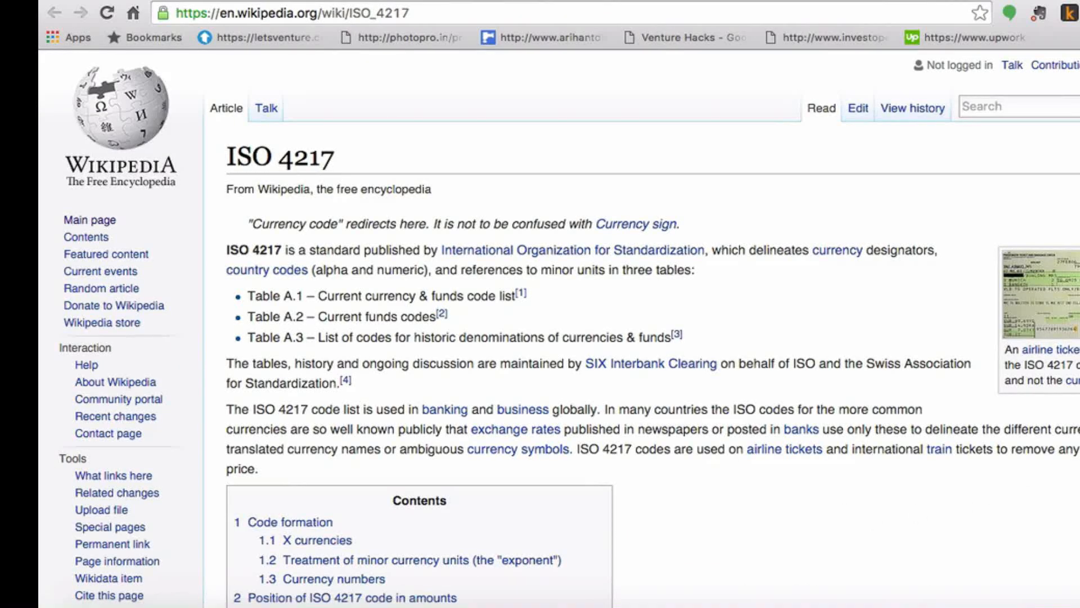
scroll(569, 328, "down", 6)
scroll(568, 328, "down", 19)
scroll(569, 328, "down", 16)
scroll(568, 328, "down", 6)
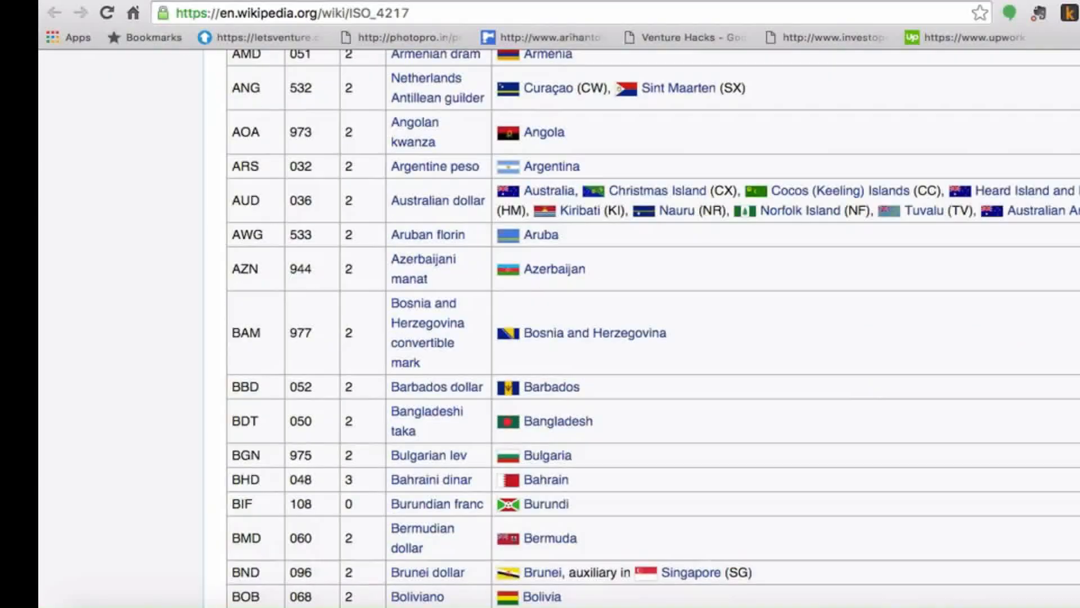
scroll(569, 328, "down", 7)
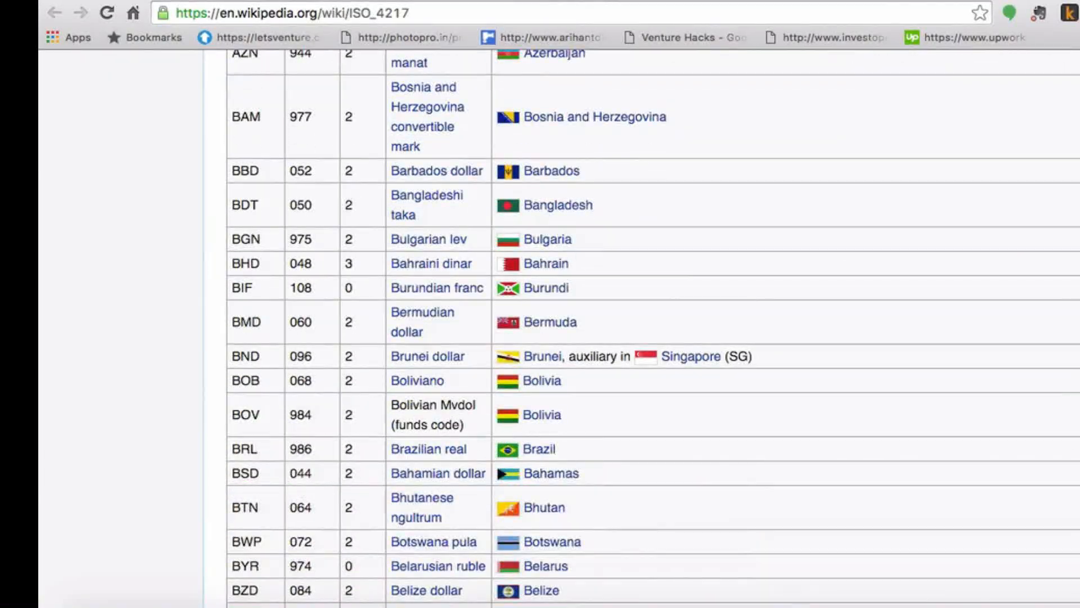
scroll(569, 328, "down", 3)
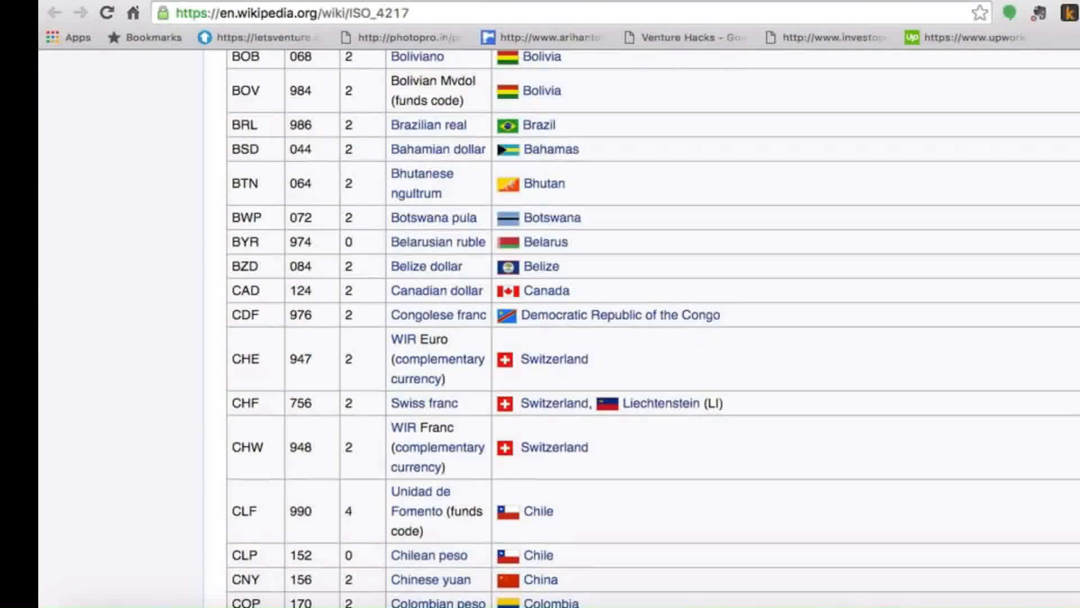
scroll(568, 328, "down", 14)
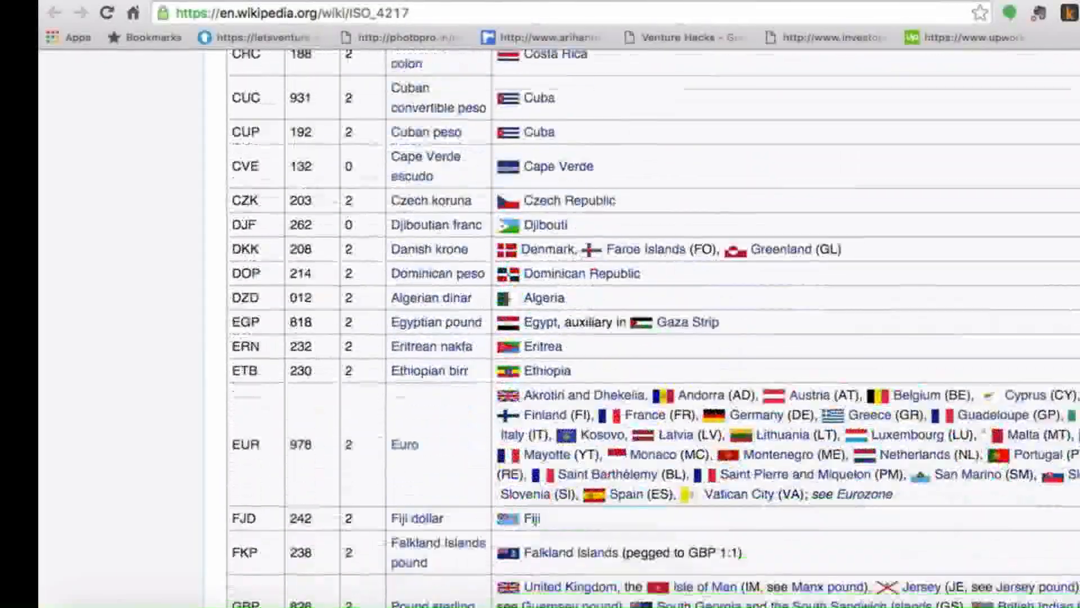
scroll(569, 328, "down", 8)
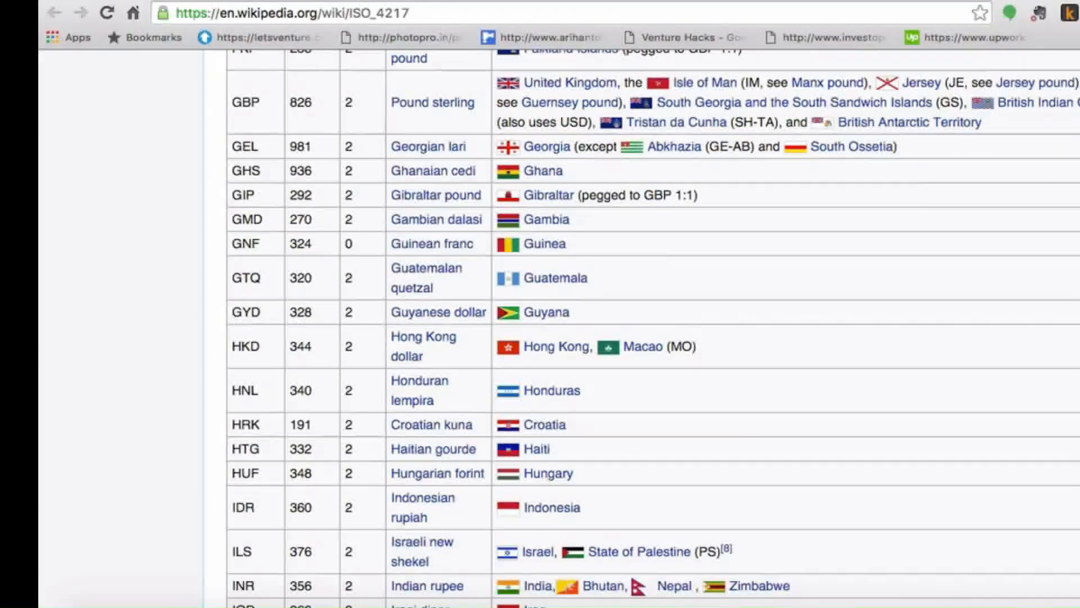
scroll(569, 328, "down", 3)
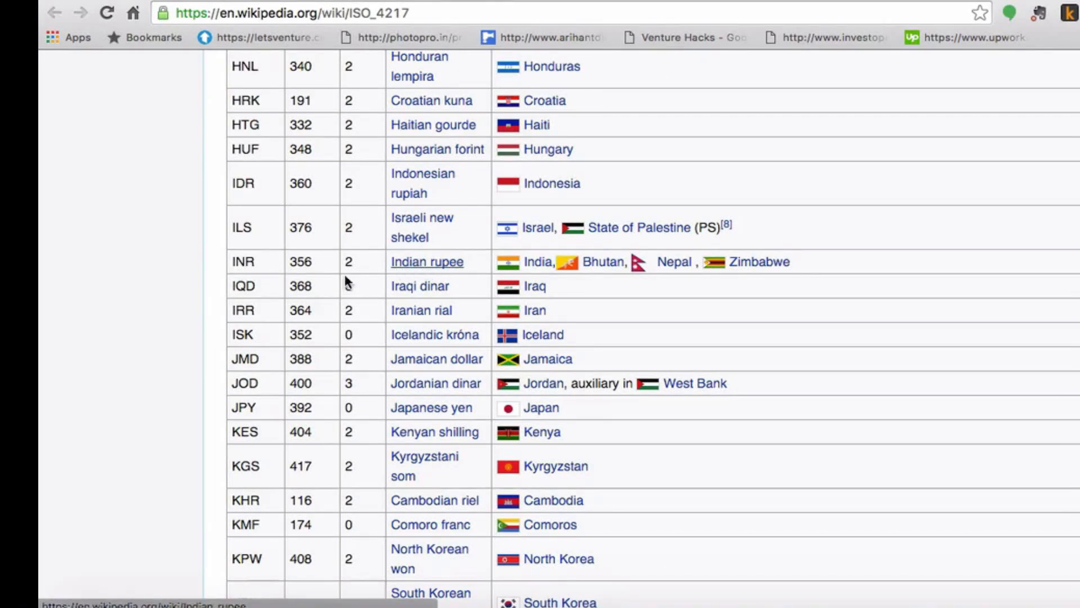
scroll(275, 284, "down", 1)
scroll(275, 284, "down", 20)
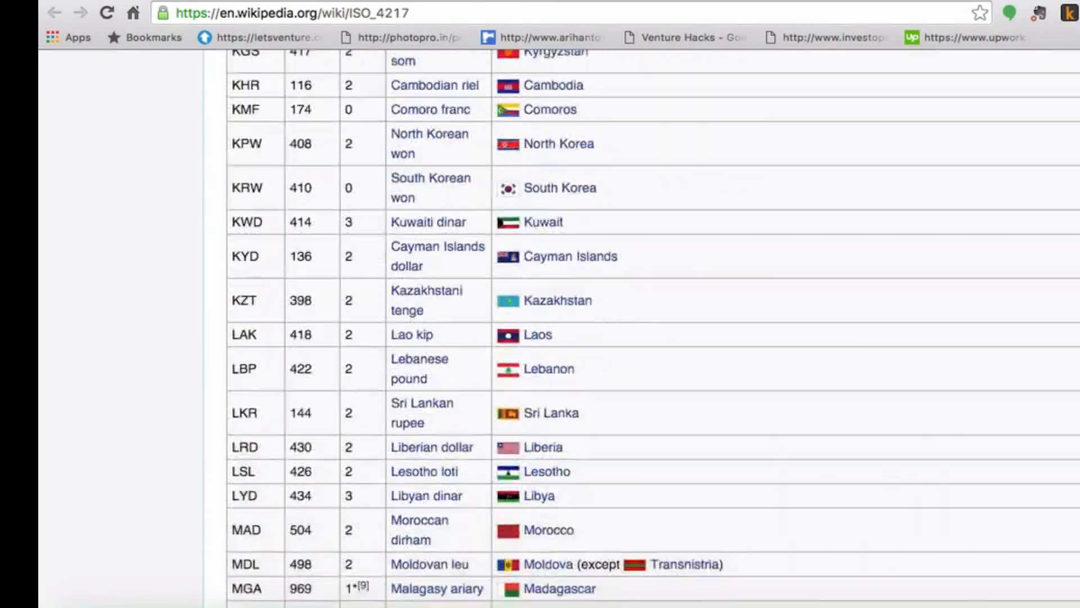
scroll(275, 284, "down", 20)
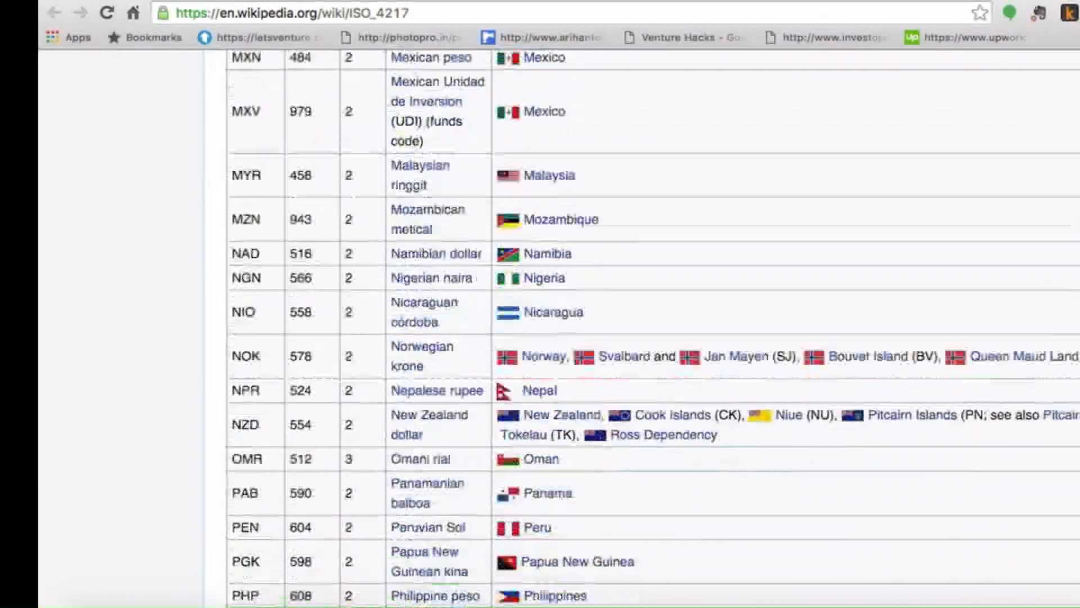
scroll(275, 283, "down", 20)
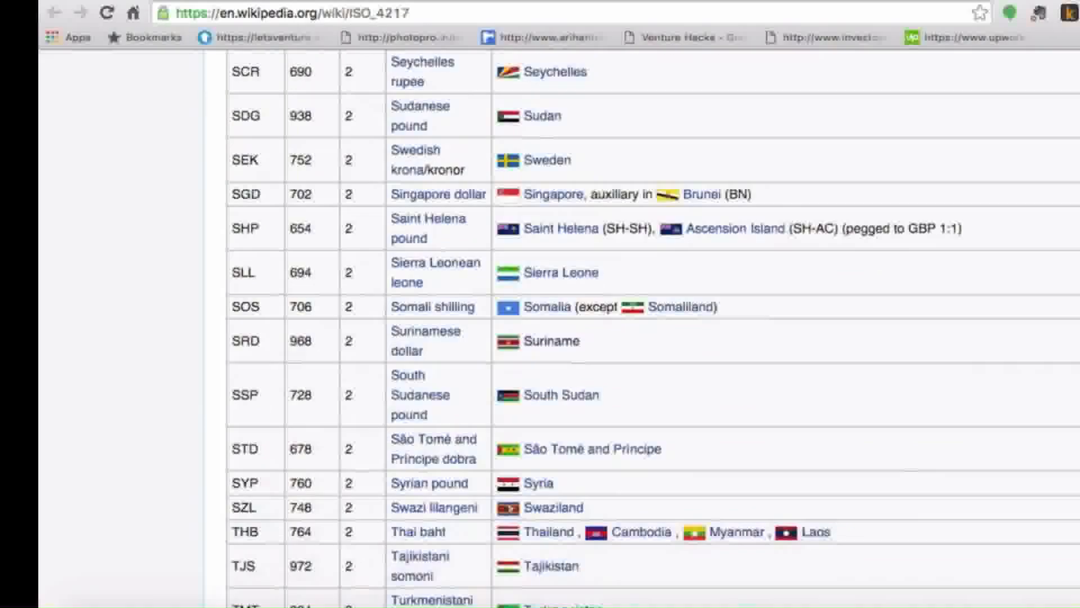
scroll(275, 283, "down", 10)
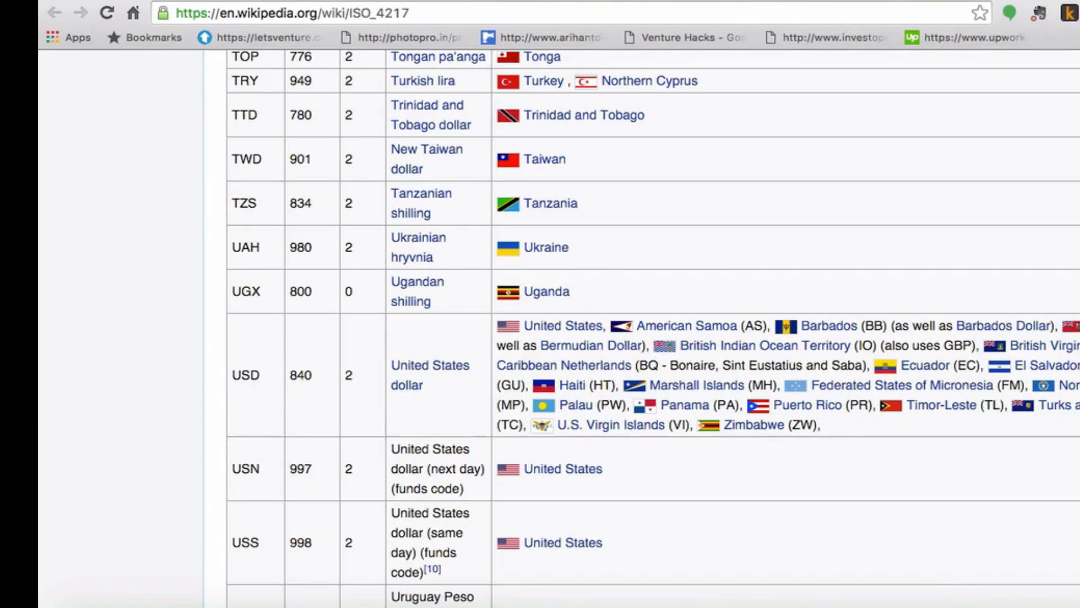
left_click(470, 0)
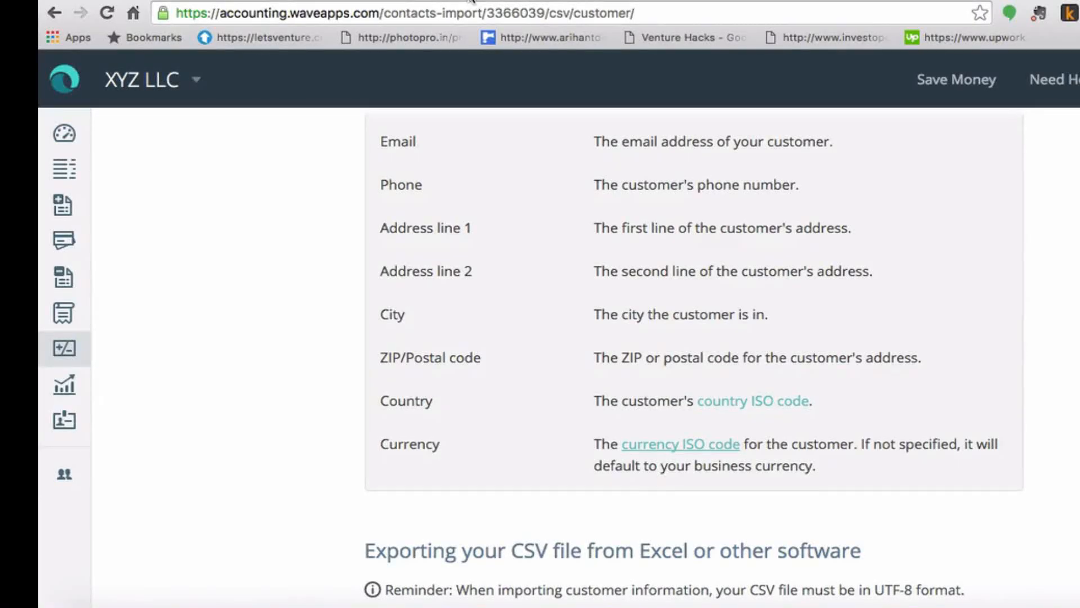
Step: Scroll the Wave import page back up to the upload box, then bring the Excel contacts sheet forward
scroll(694, 363, "up", 8)
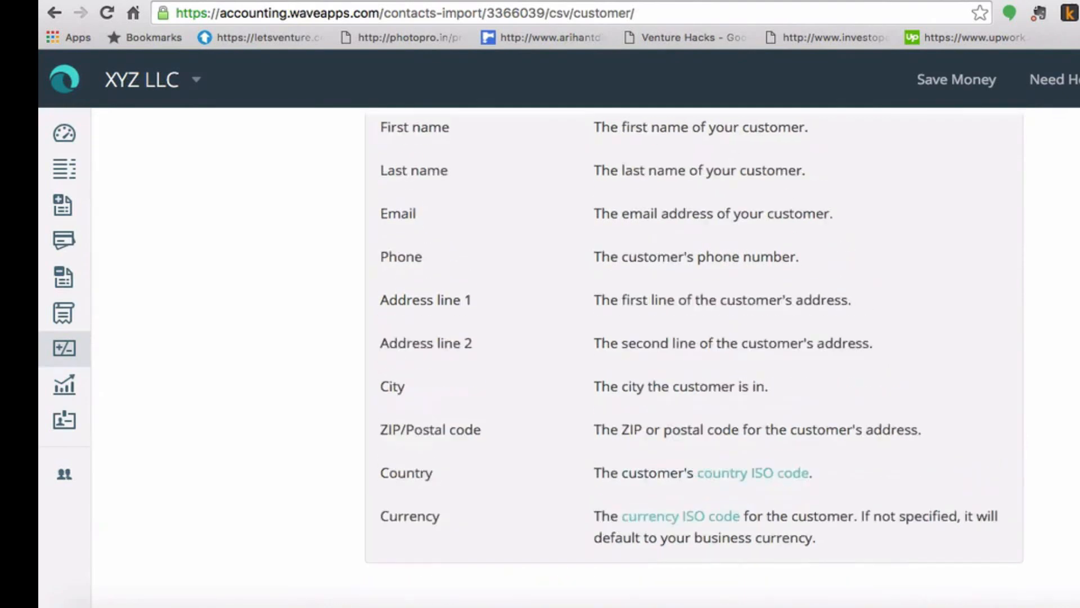
scroll(693, 362, "up", 7)
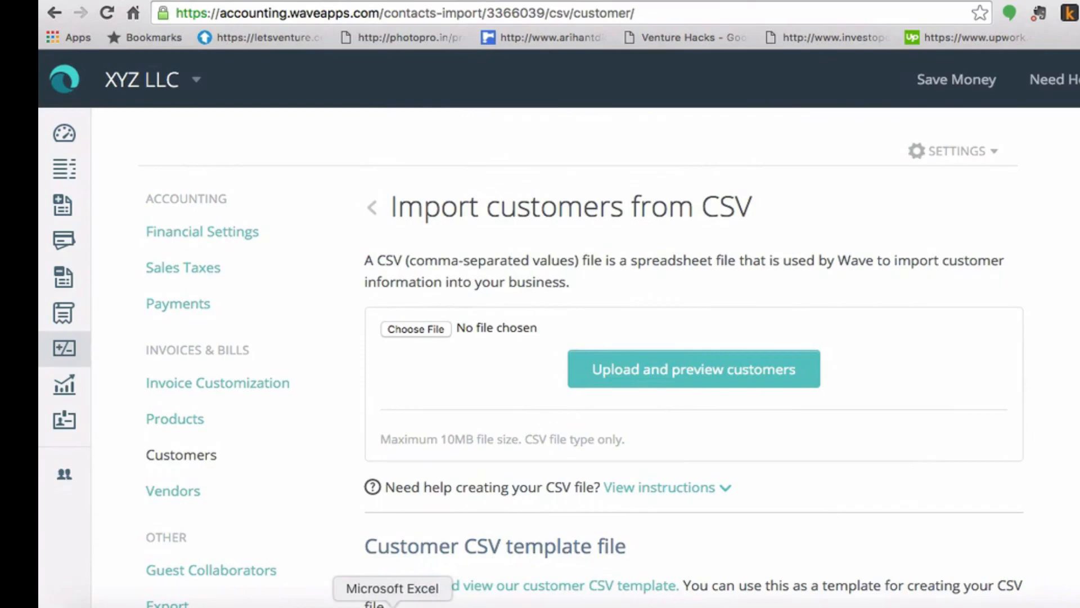
left_click(392, 603)
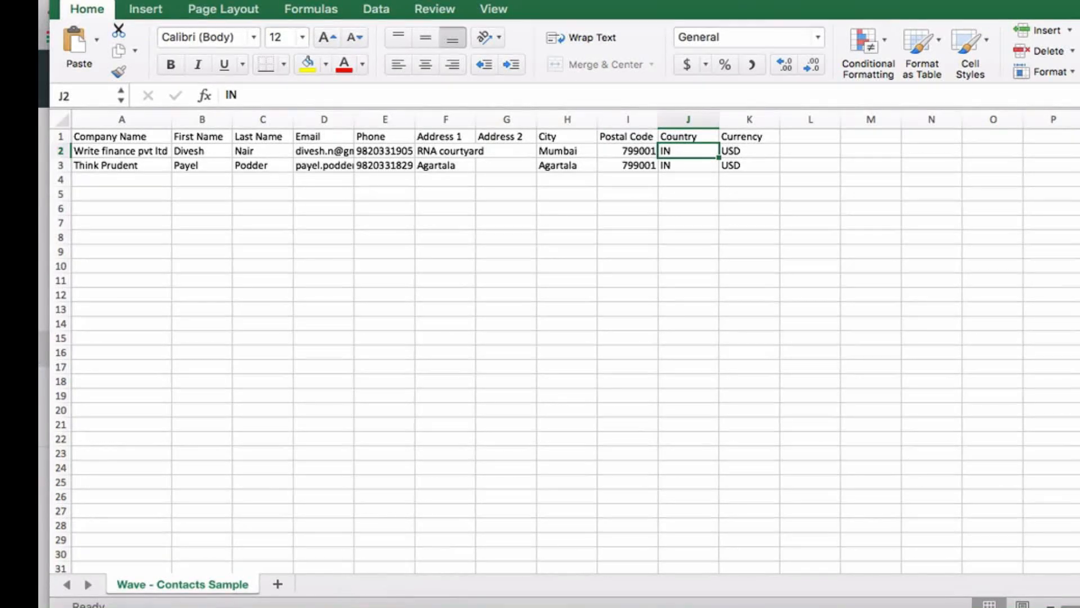
Step: Close the Wave - Contacts Sample workbook in Excel without saving changes
left_click(64, 0)
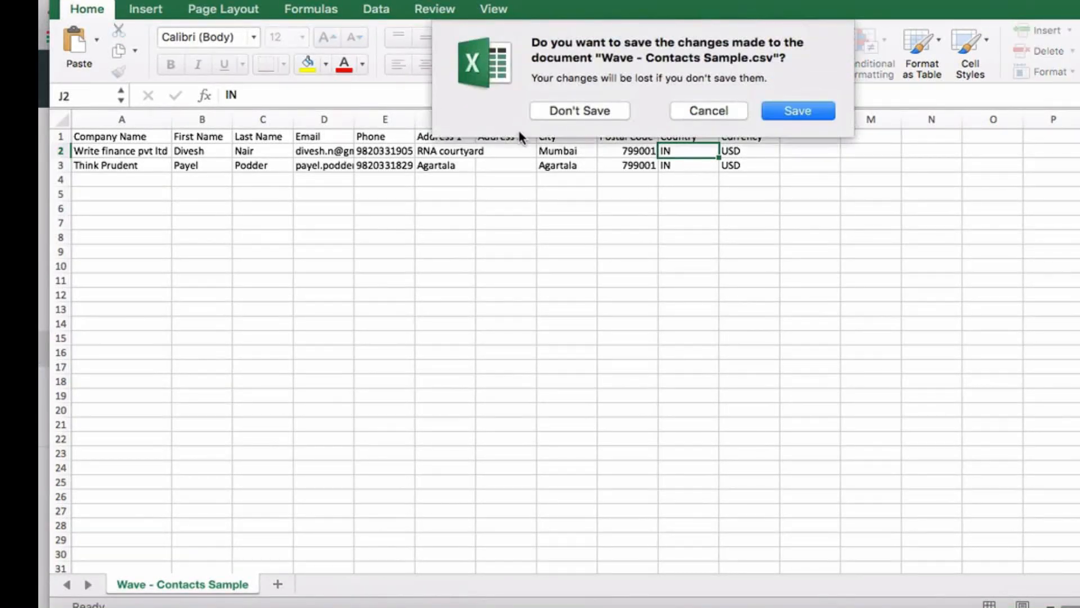
left_click(613, 111)
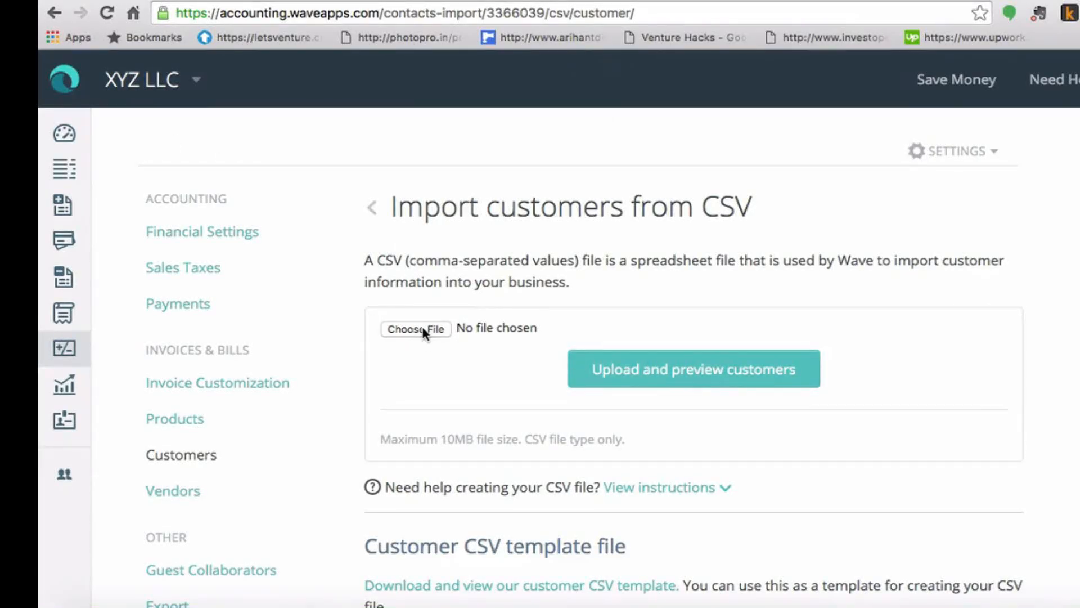
Step: Cancel the Wave file picker and reopen Wave - Contacts Sample.csv from the desktop in Excel
left_click(432, 330)
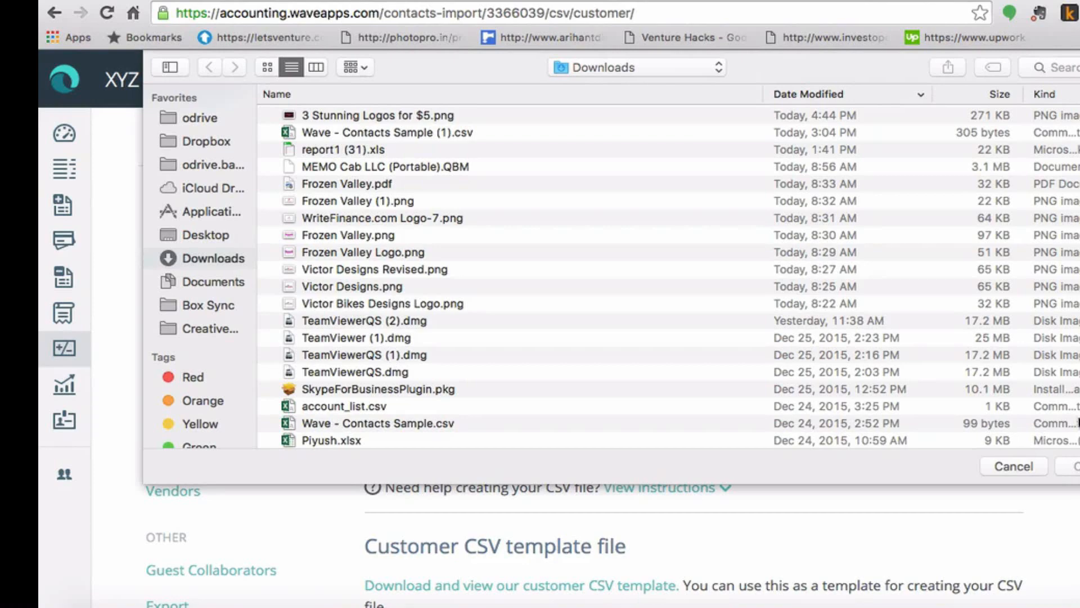
left_click(1014, 466)
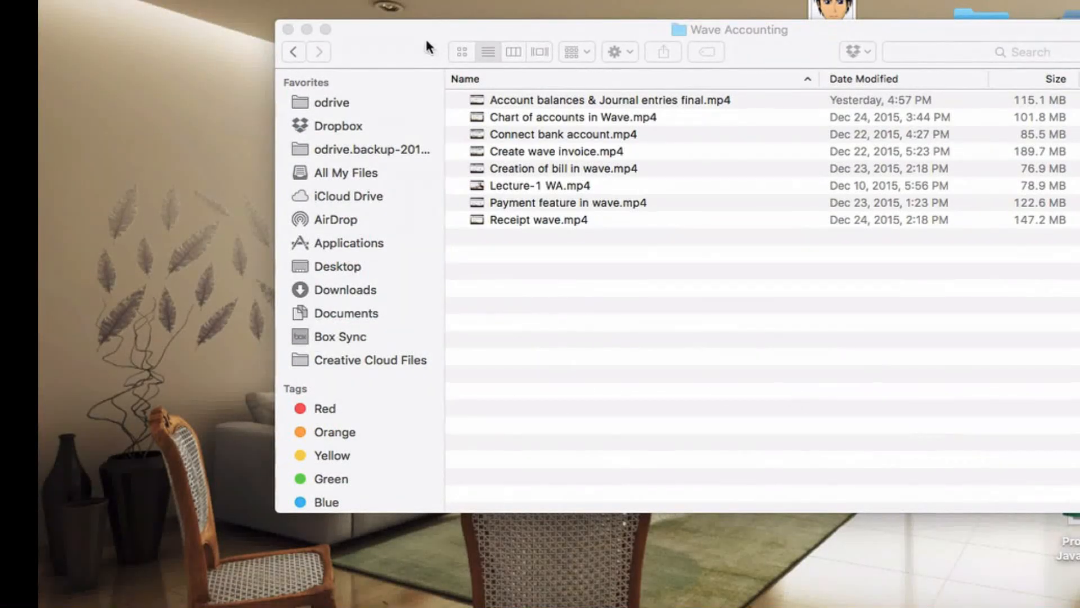
left_click(307, 29)
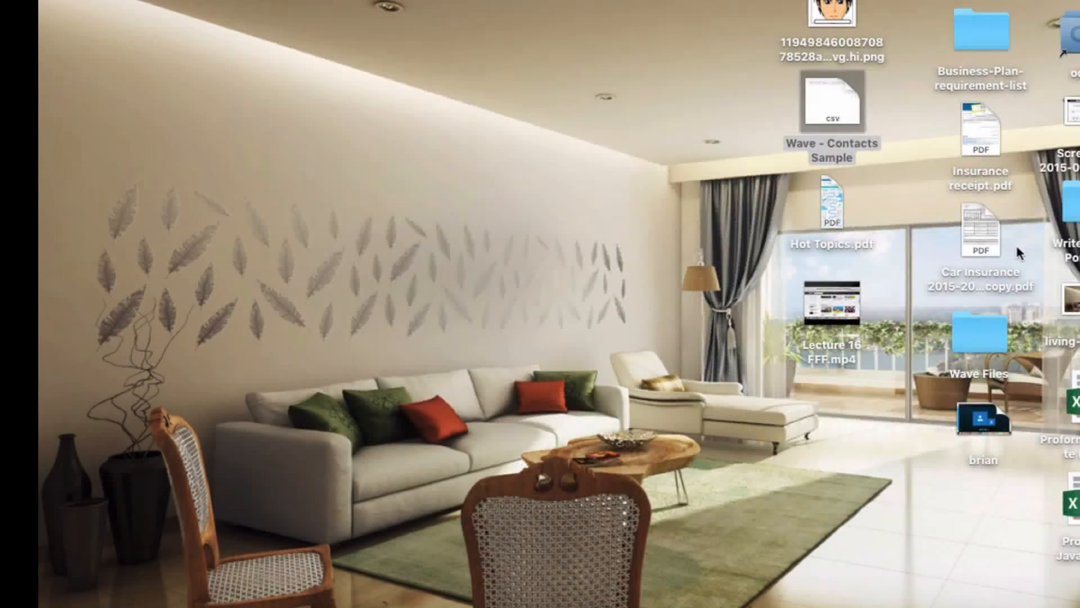
double_click(829, 117)
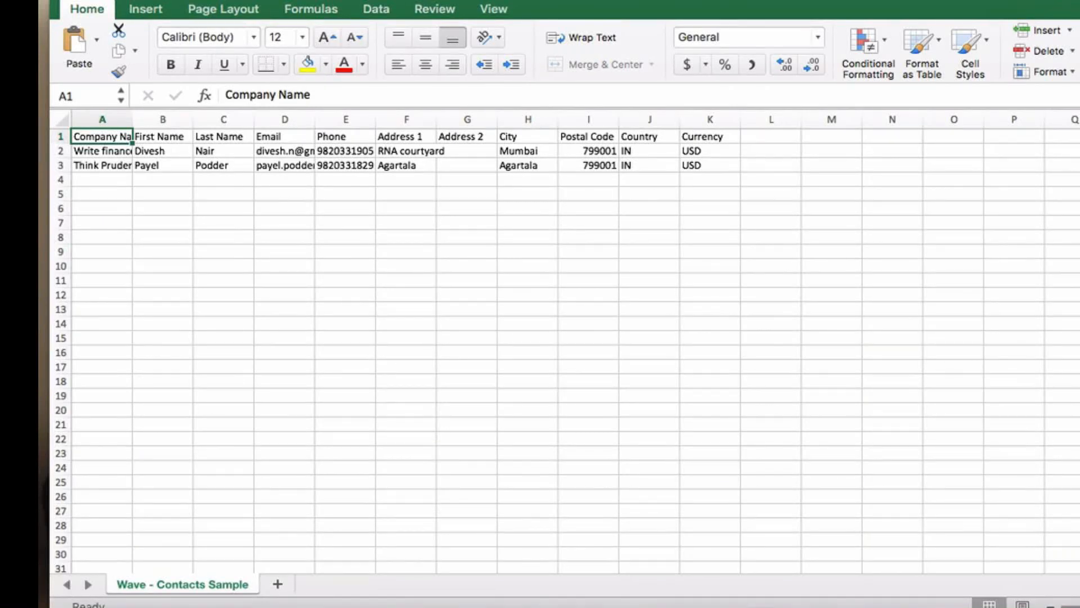
Step: Confirm the contacts file's Save As format is Comma Separated Values (.csv), then cancel without saving
left_click(144, 1)
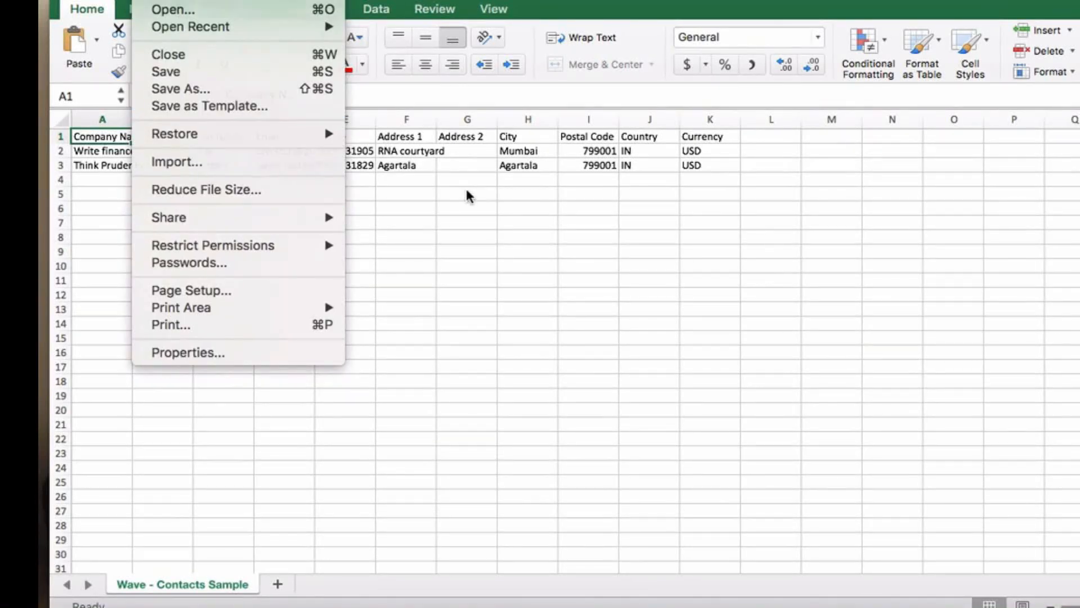
left_click(465, 189)
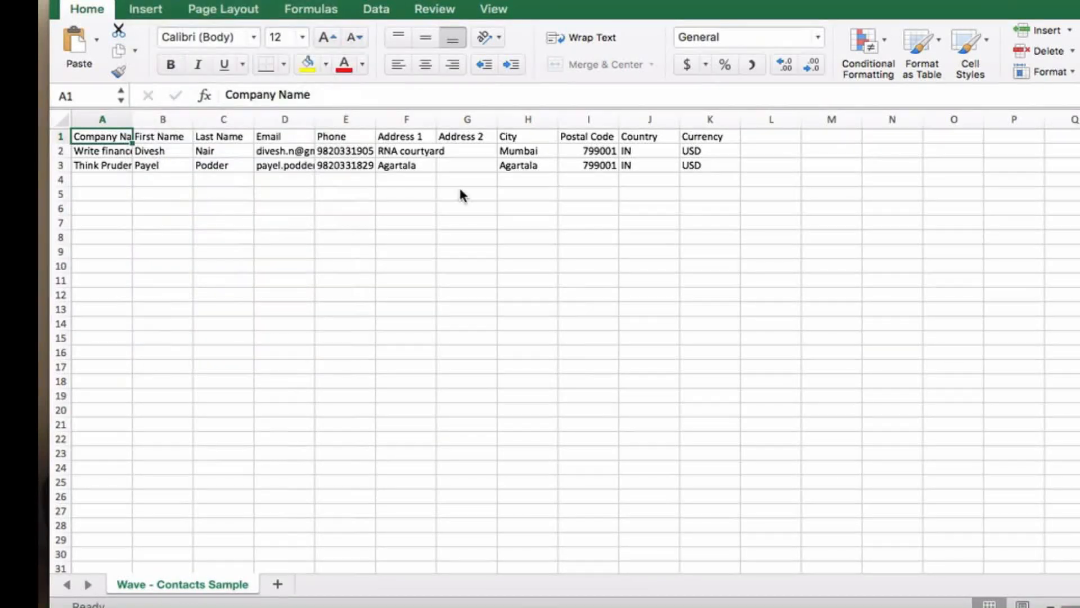
left_click(144, 2)
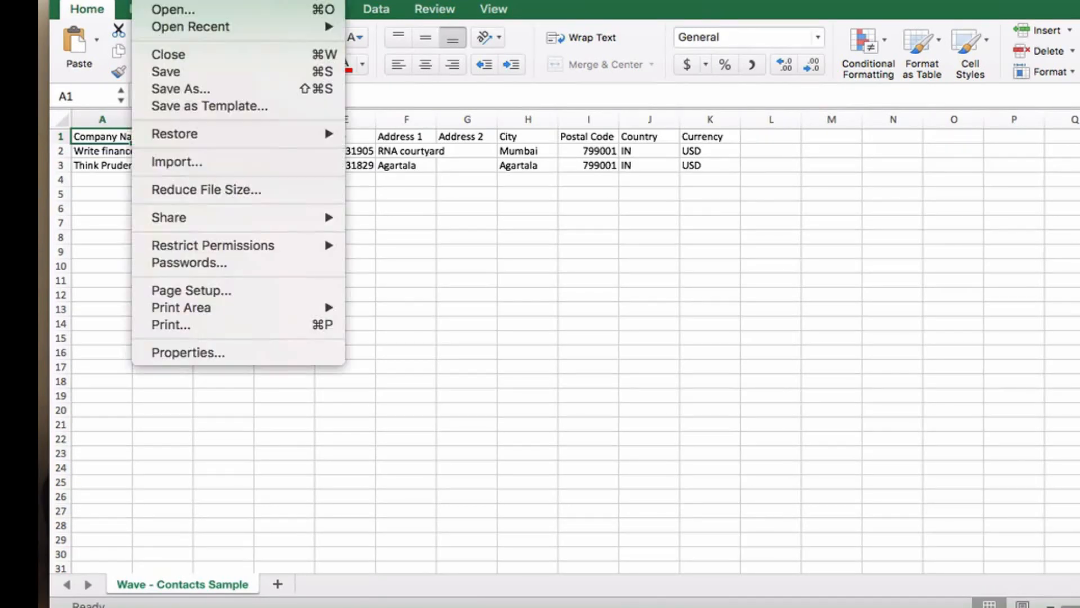
left_click(212, 91)
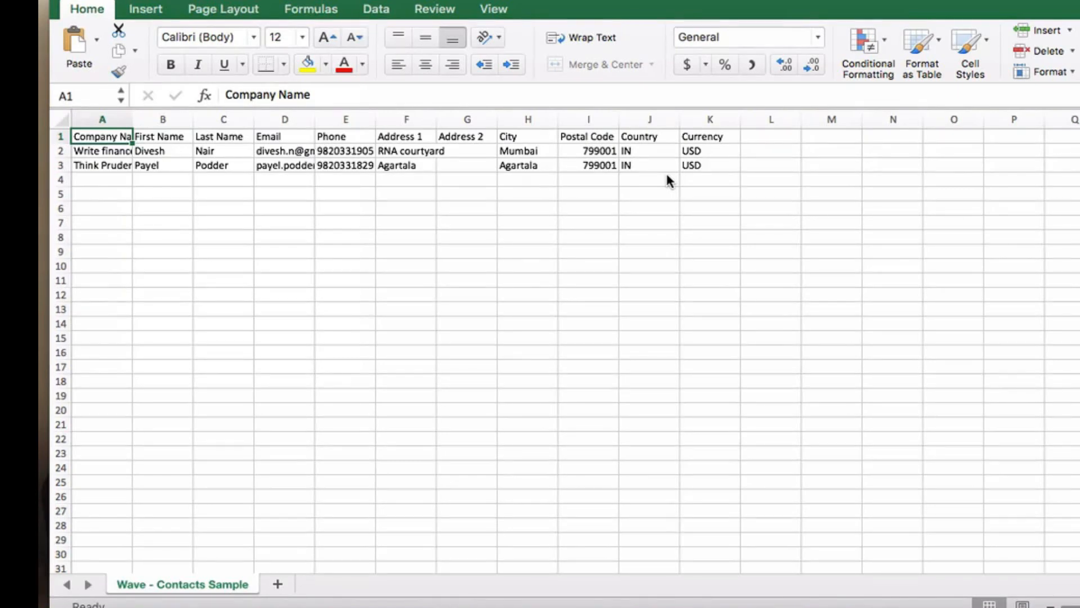
key("super+shift+s")
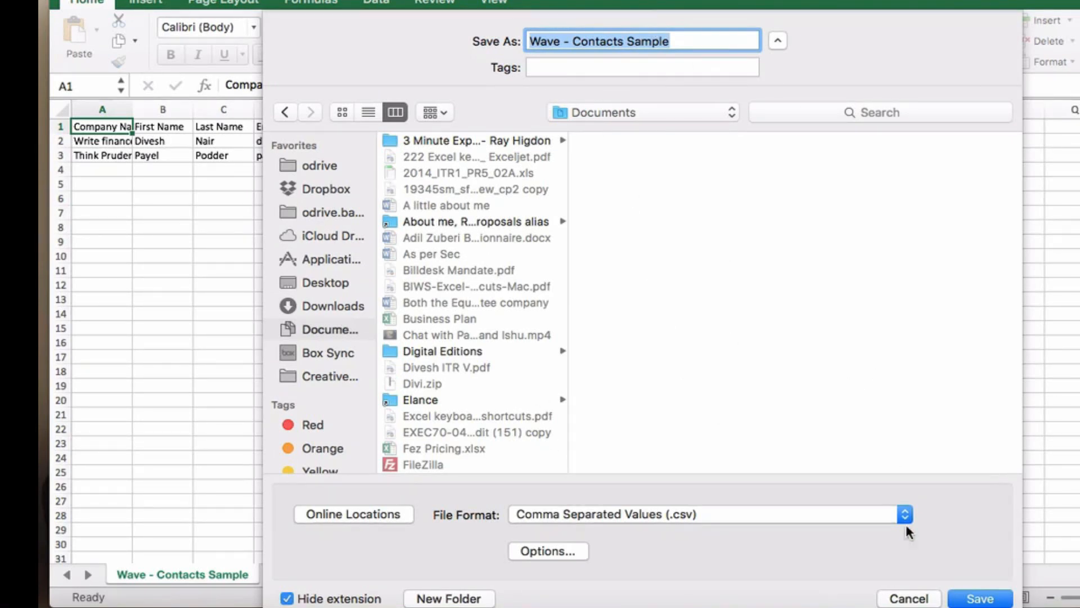
left_click(905, 514)
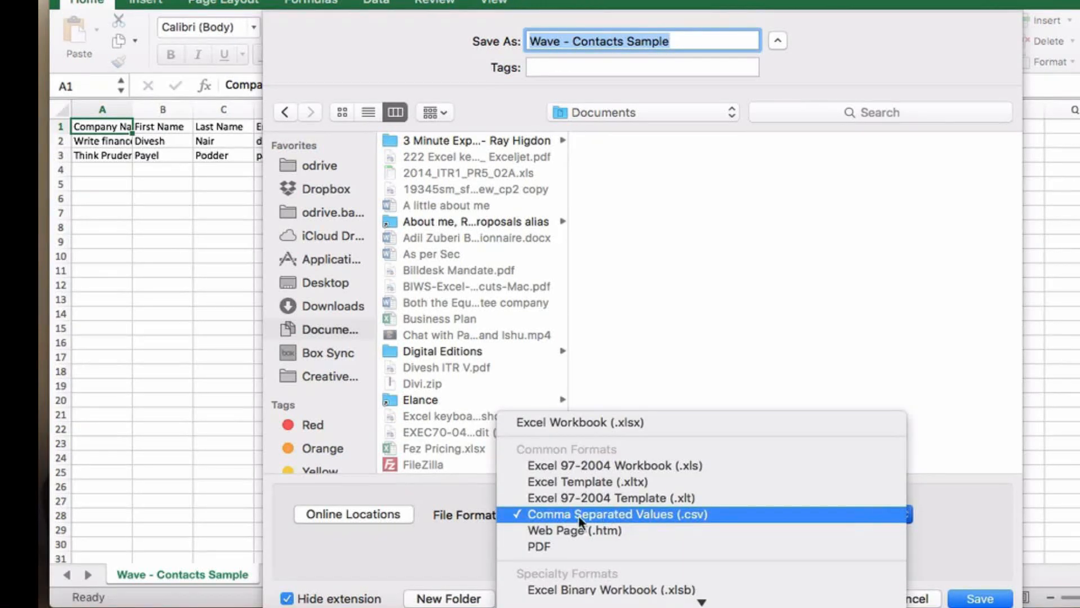
left_click(672, 519)
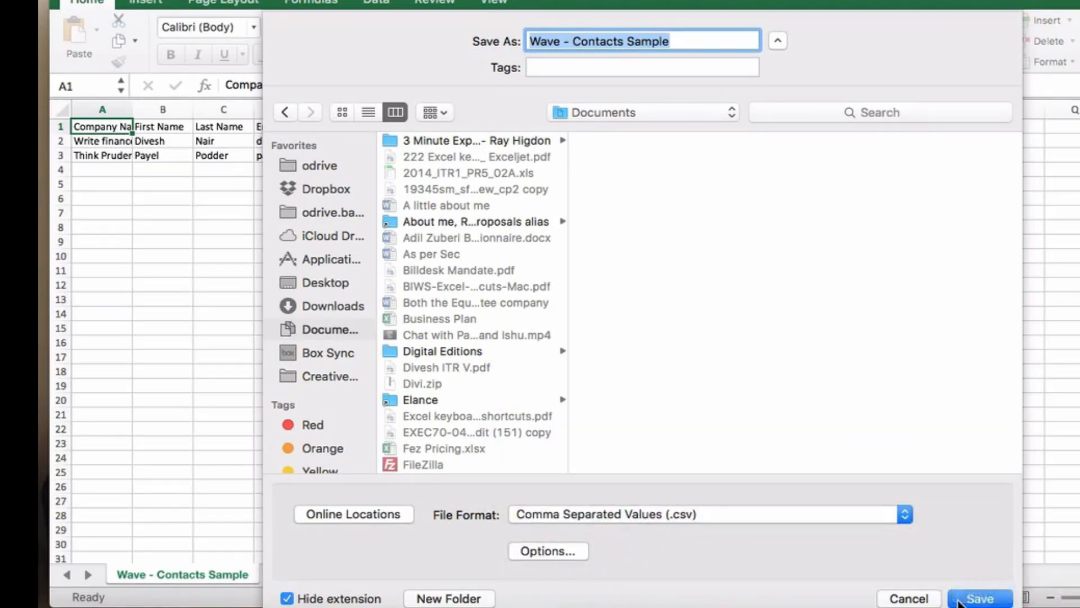
left_click(908, 599)
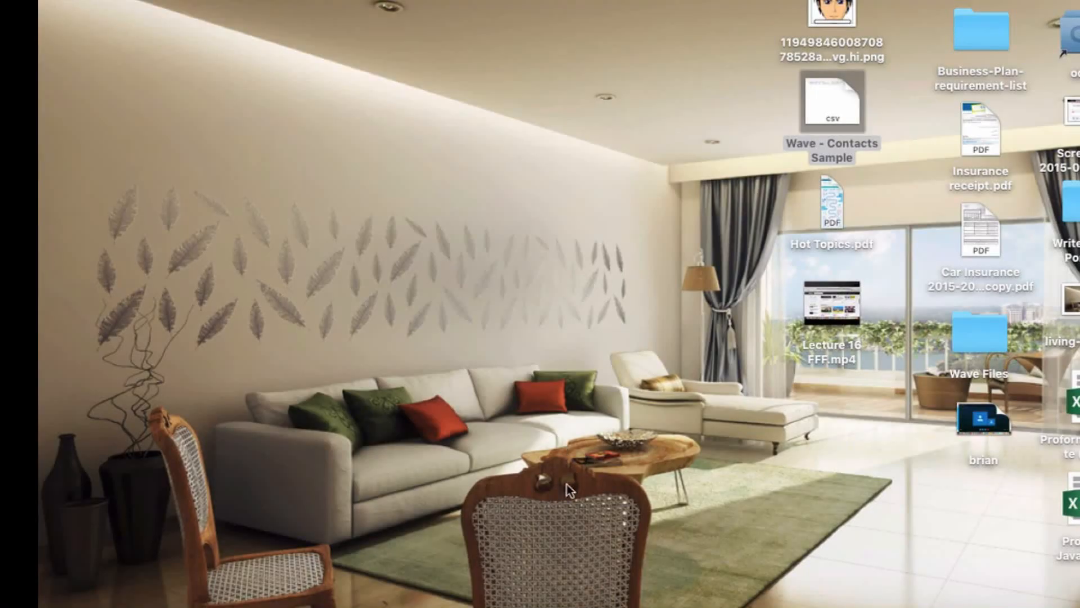
Step: Select Wave - Contacts Sample.csv from the Desktop as Wave's import file and upload it
left_click(219, 603)
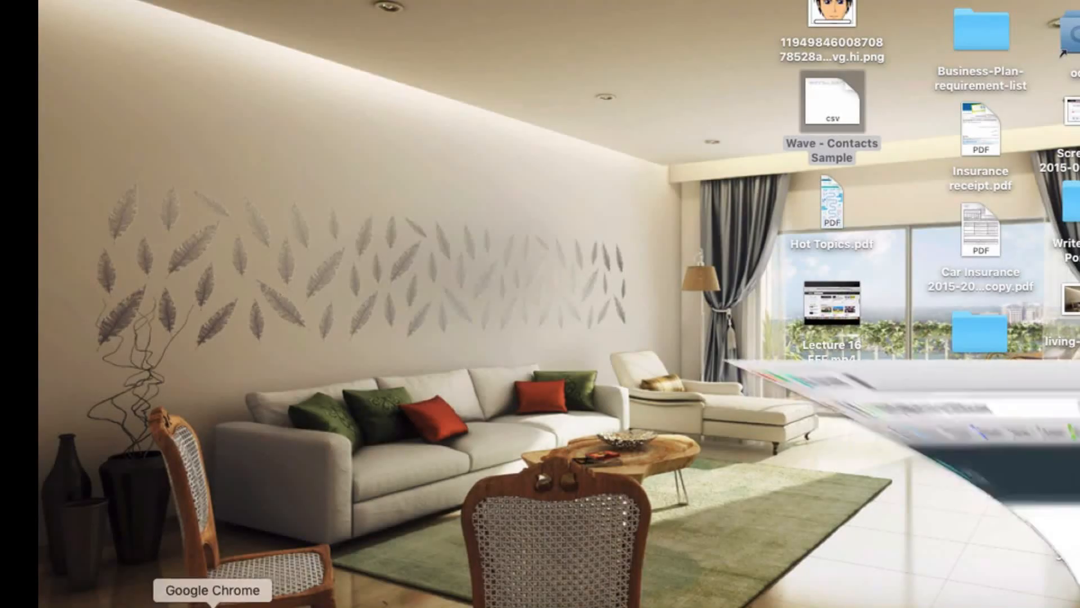
left_click(419, 330)
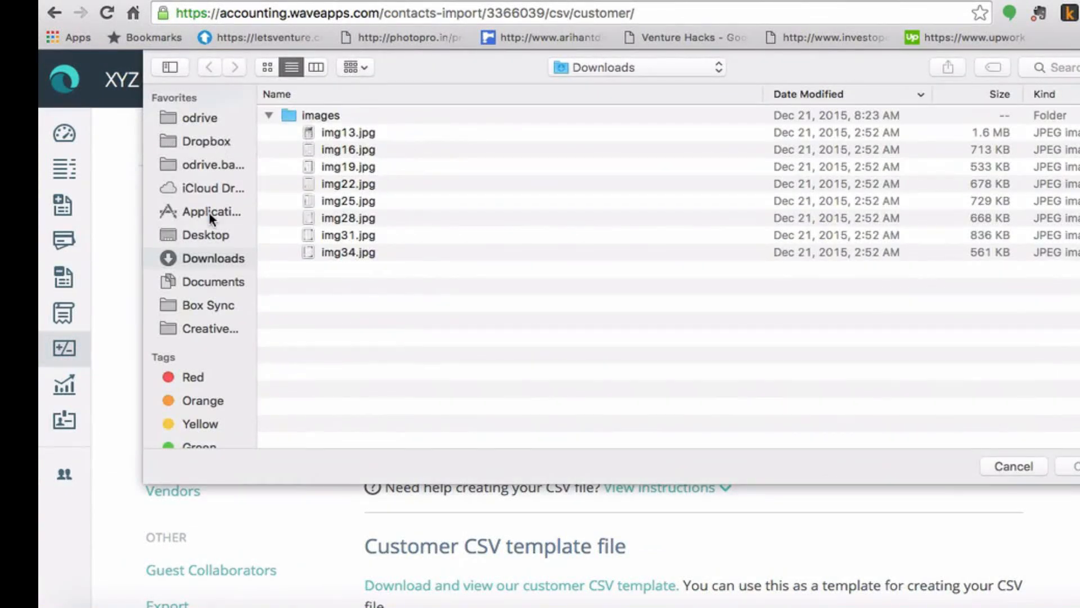
left_click(214, 236)
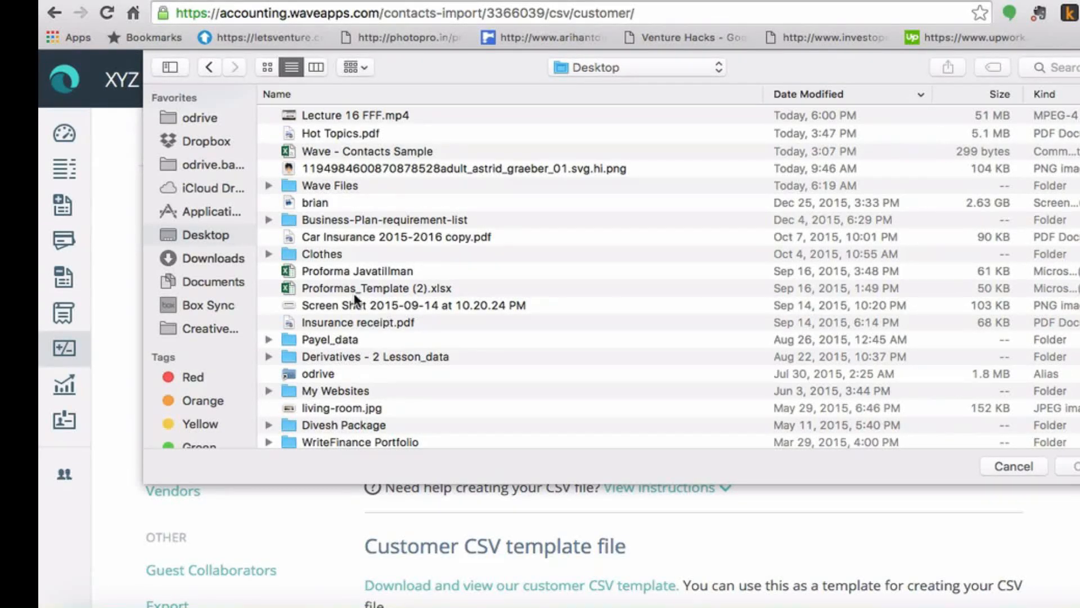
left_click(325, 218)
key("Down")
key("Down")
key("Down")
key("Down")
key("Down")
key("Down")
key("Down")
key("Down")
key("Down")
key("Down")
key("Down")
key("Down")
key("Down")
key("Down")
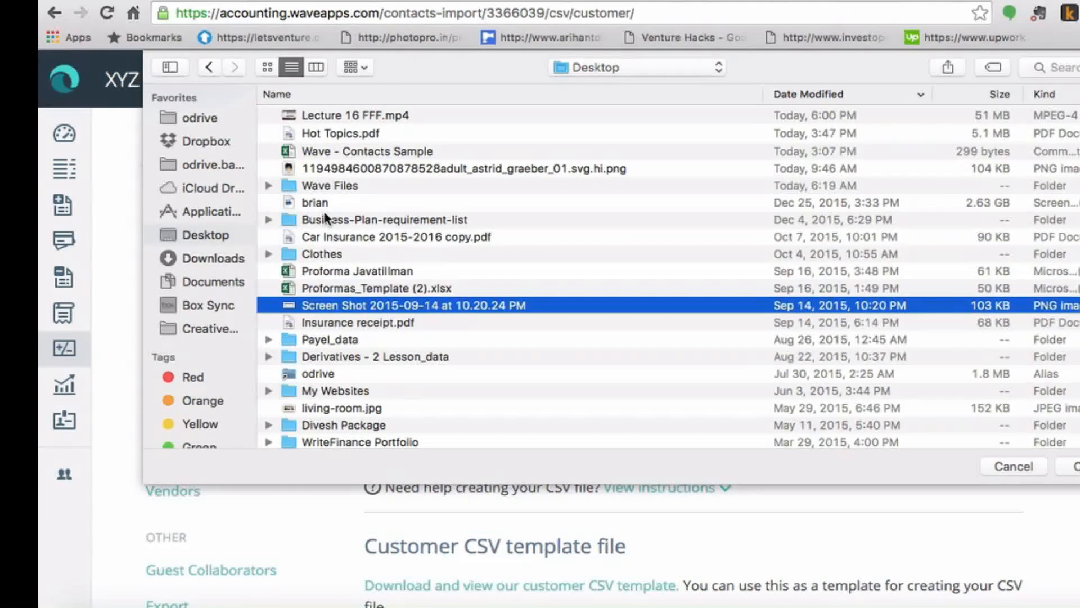
key("Up")
key("Up")
key("Up")
key("Up")
key("Up")
key("Up")
key("Up")
key("Up")
key("Up")
key("Up")
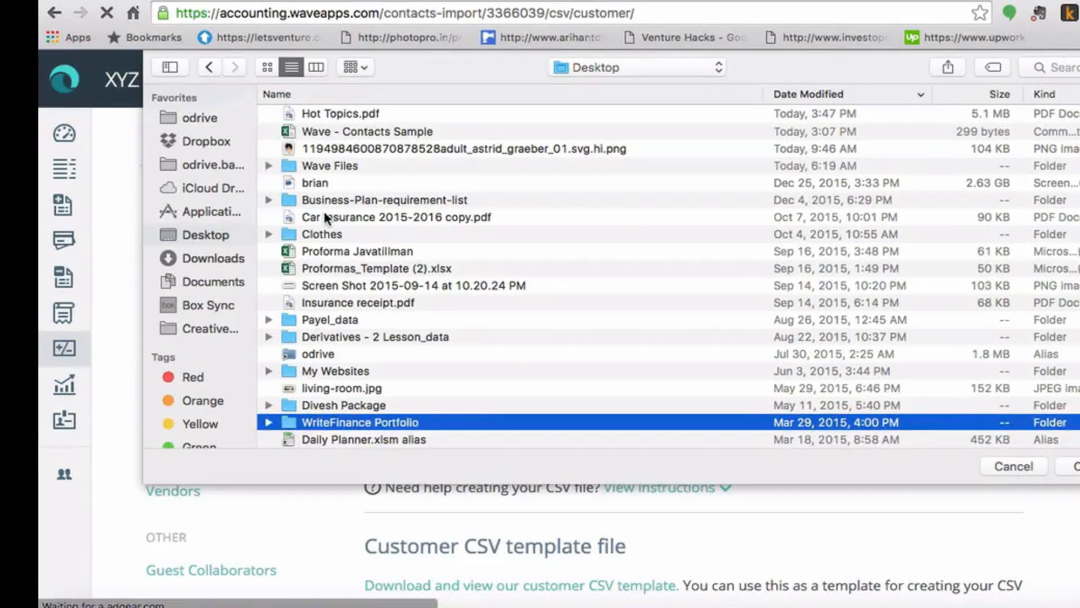
key("Up")
key("Up")
key("Up")
key("Up")
key("Up")
key("Up")
key("Up")
key("Up")
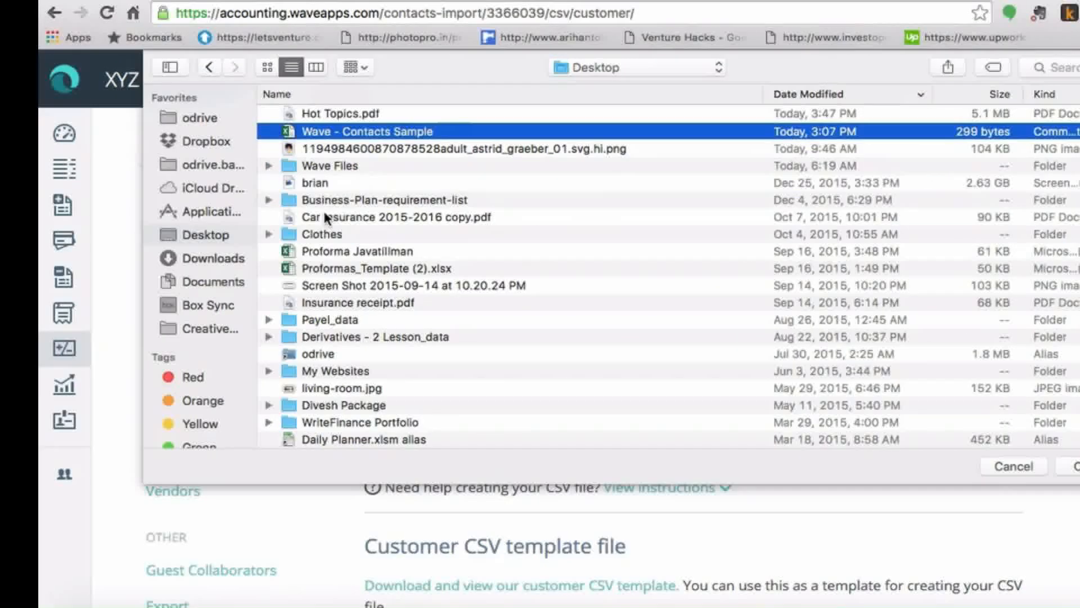
key("Return")
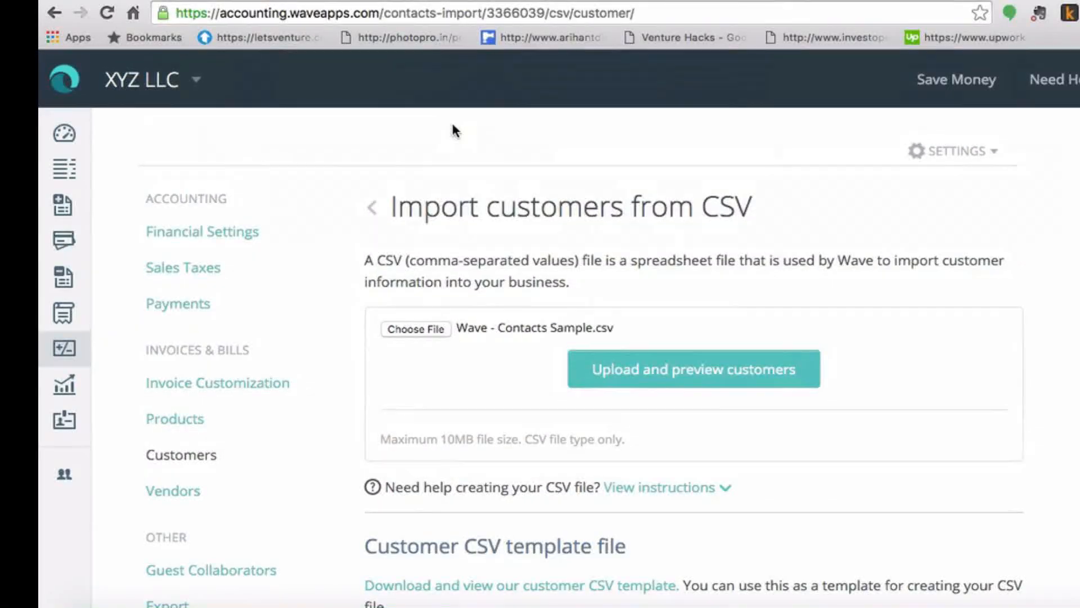
left_click(737, 370)
Step: Preview the 2 customers, Write finance pvt ltd and Think Prudent, across all columns, then proceed with import
left_click(747, 380)
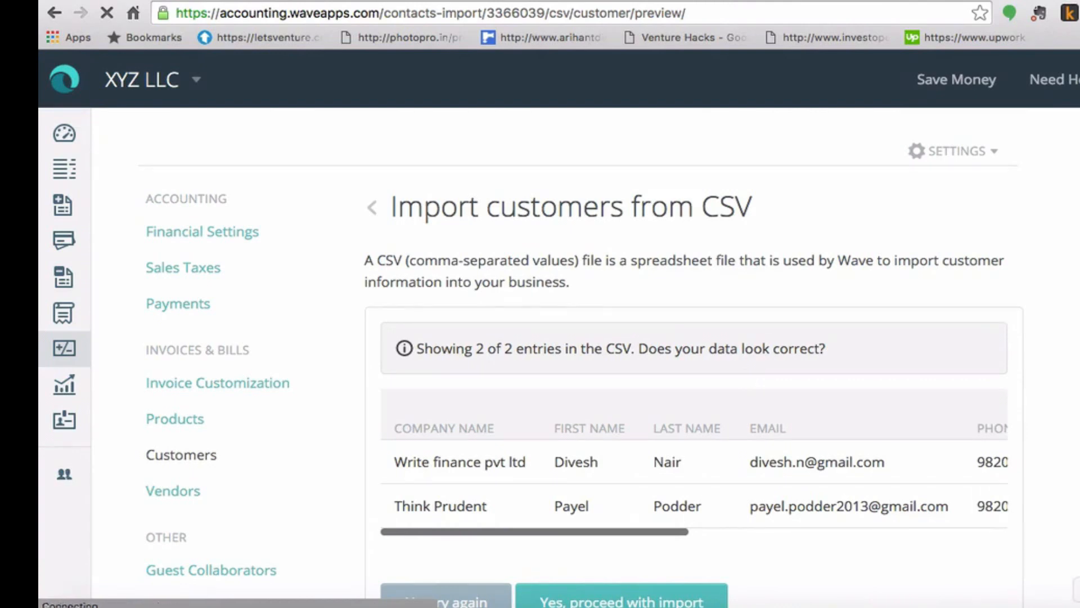
scroll(582, 358, "down", 2)
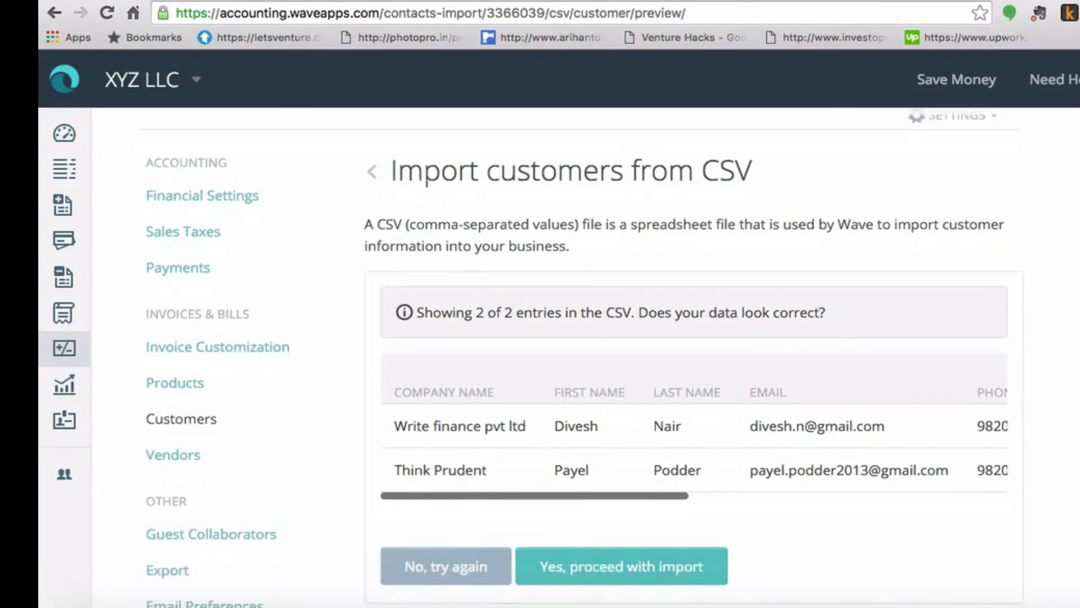
scroll(582, 357, "down", 4)
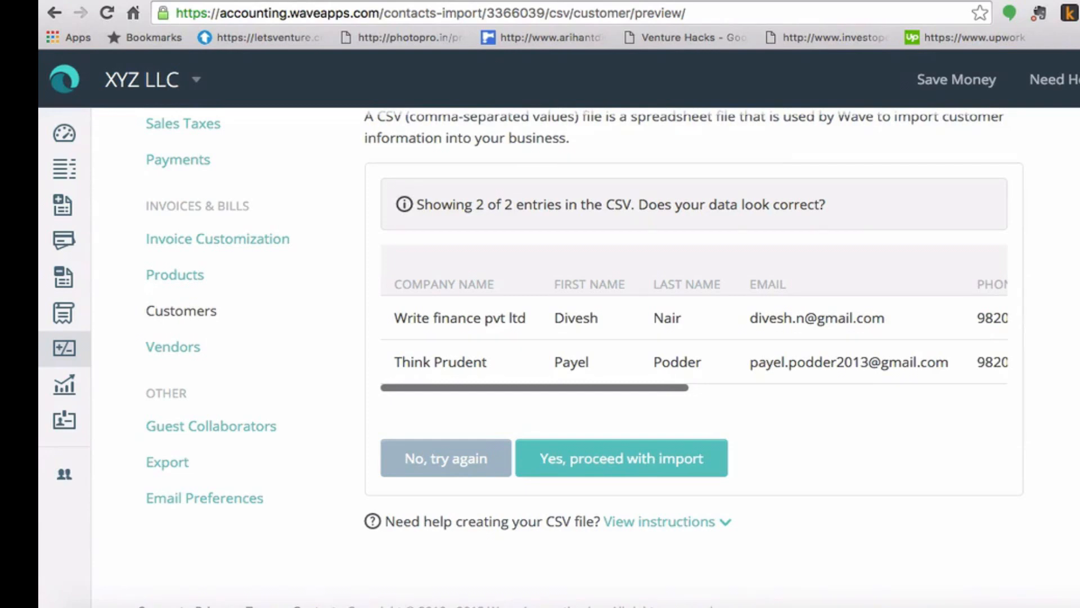
left_click_drag(682, 387, 1015, 396)
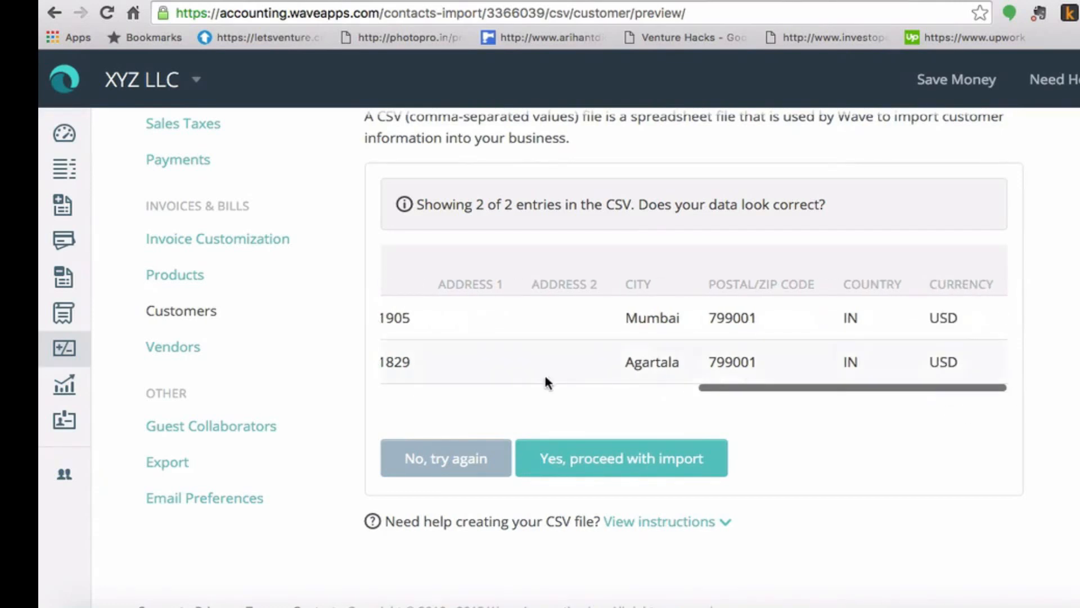
left_click(589, 460)
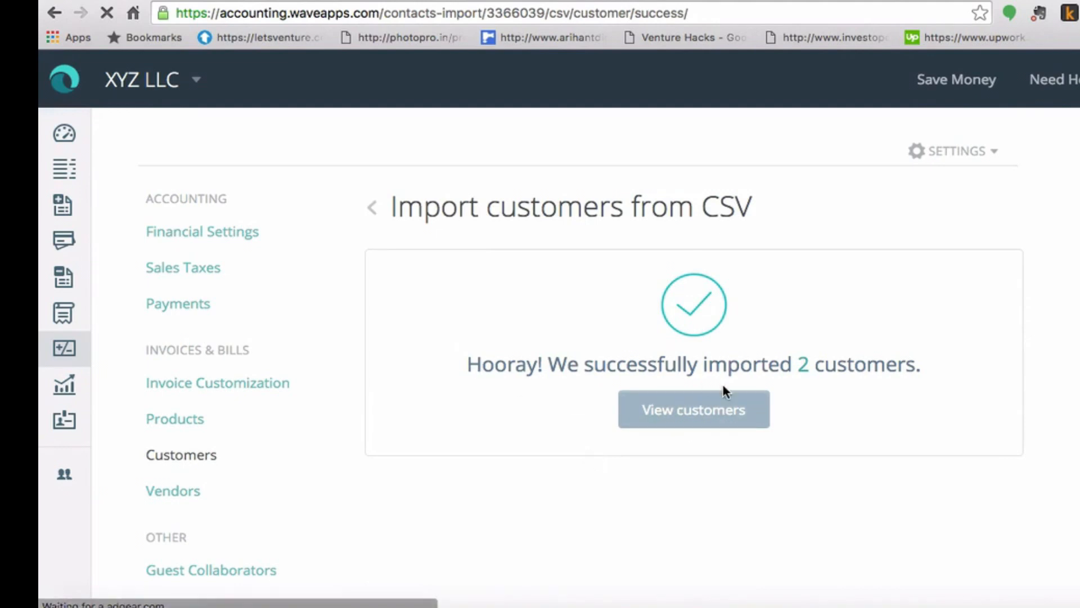
Step: Open the Customers list, now showing imported Think Prudent and Write finance pvt ltd
left_click(698, 417)
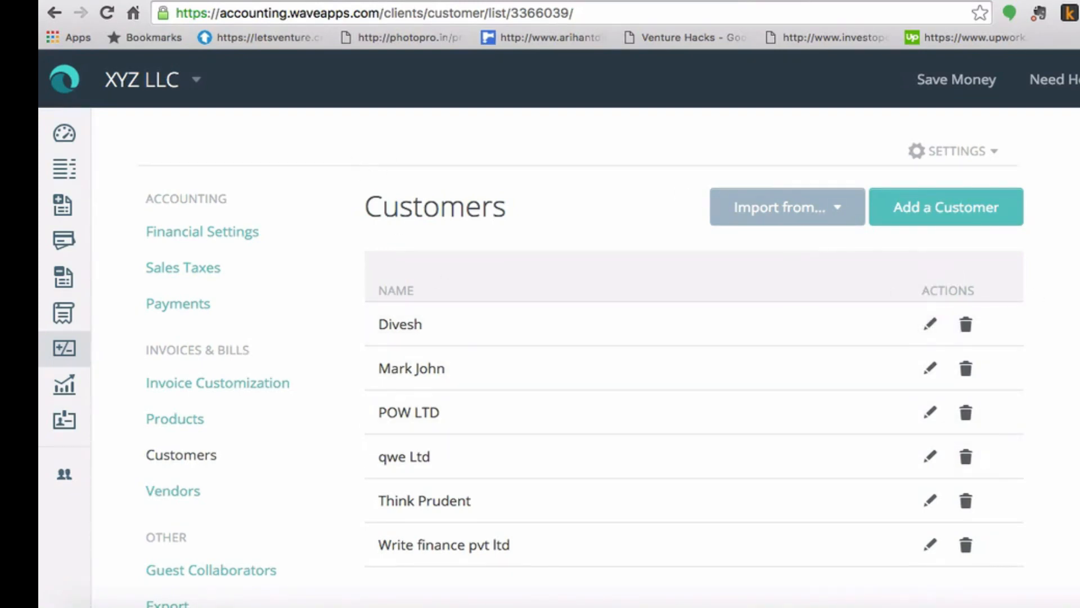
scroll(619, 337, "down", 3)
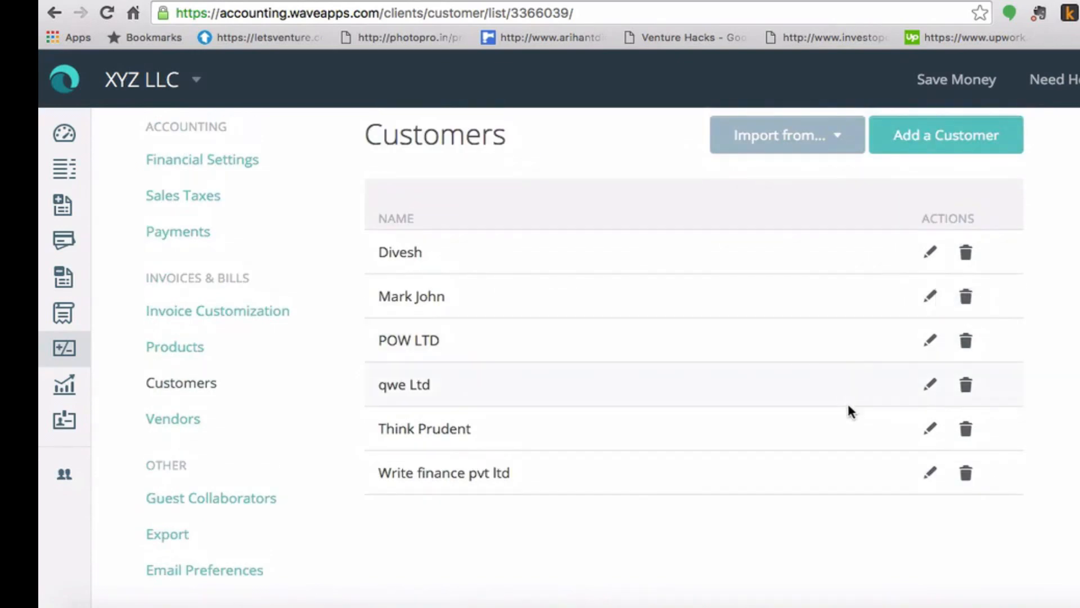